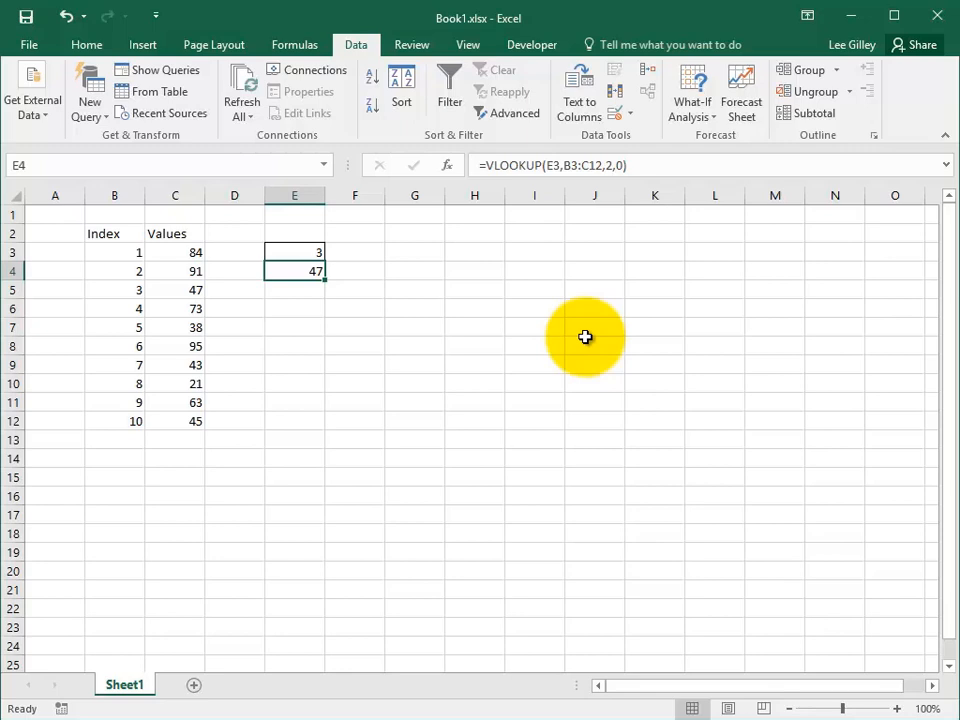
Step: Test the lookup in cell E3 with the index 13, which is missing from the Index column, and undo the entry
left_click(310, 252)
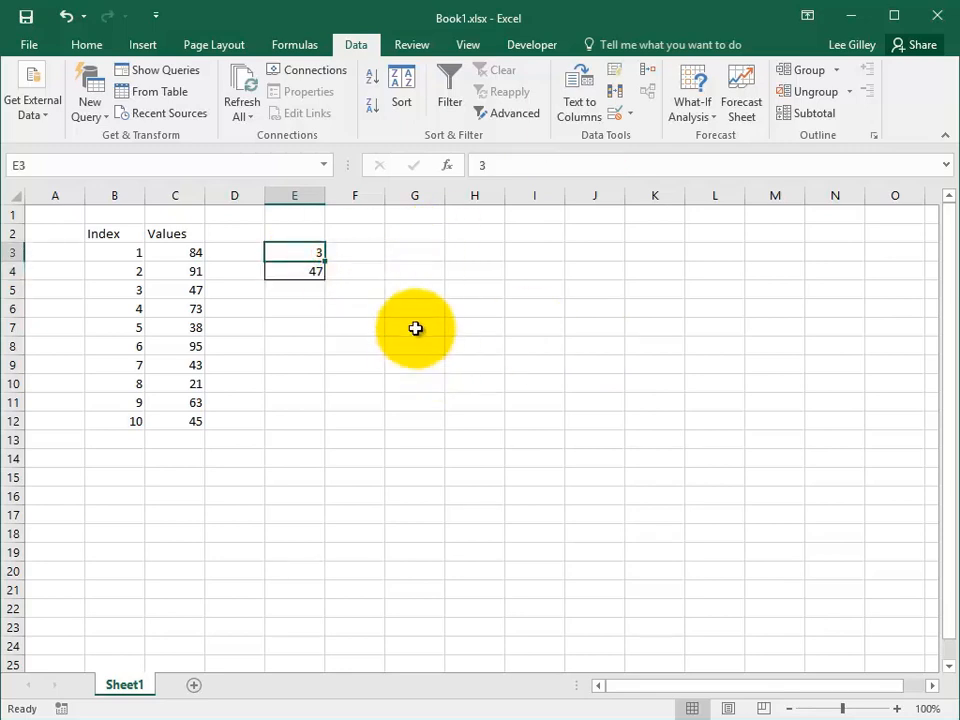
left_click_drag(126, 253, 120, 422)
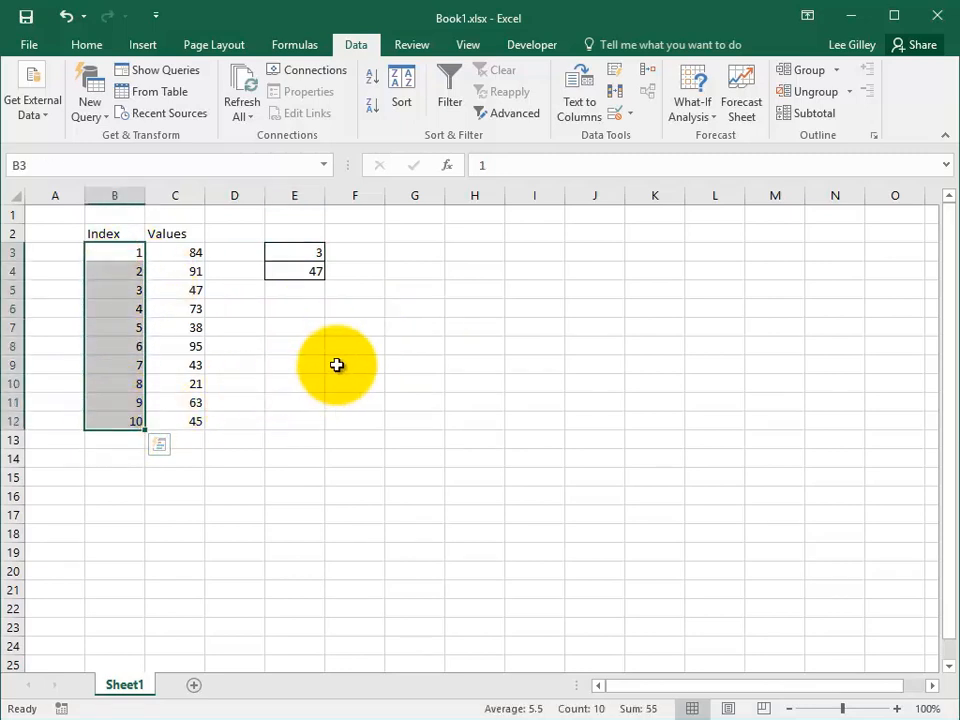
left_click(310, 251)
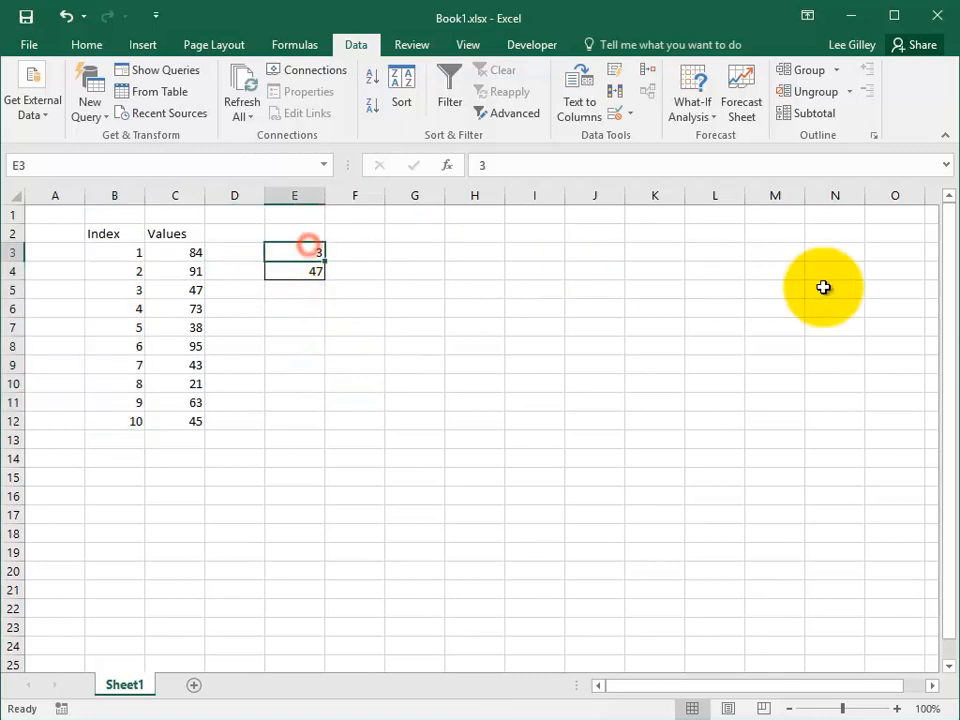
type("13")
key("Return")
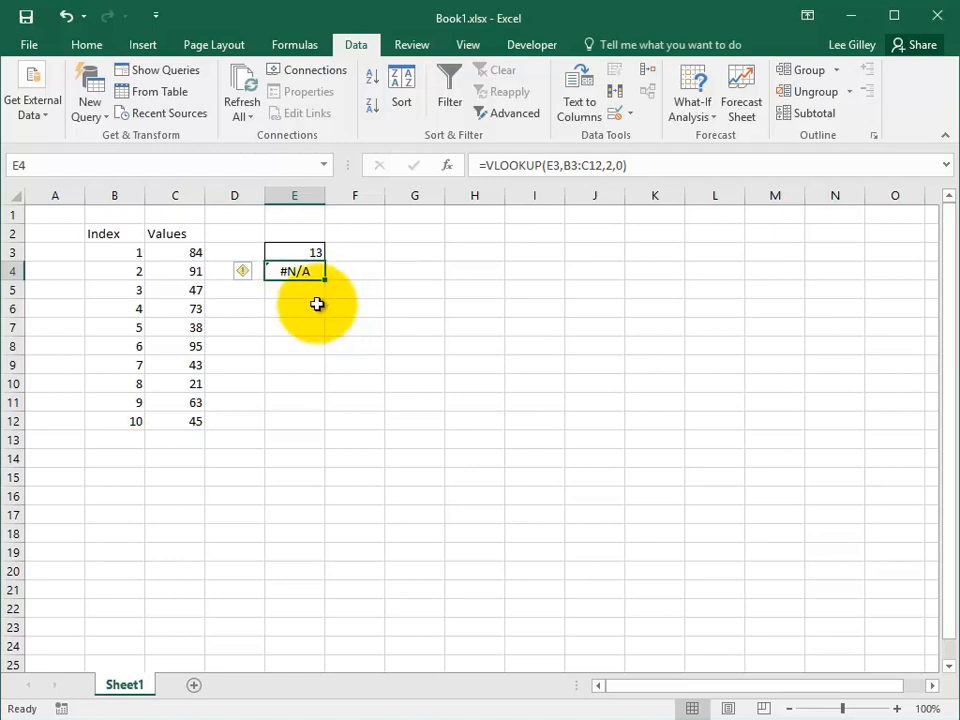
key("ctrl+z")
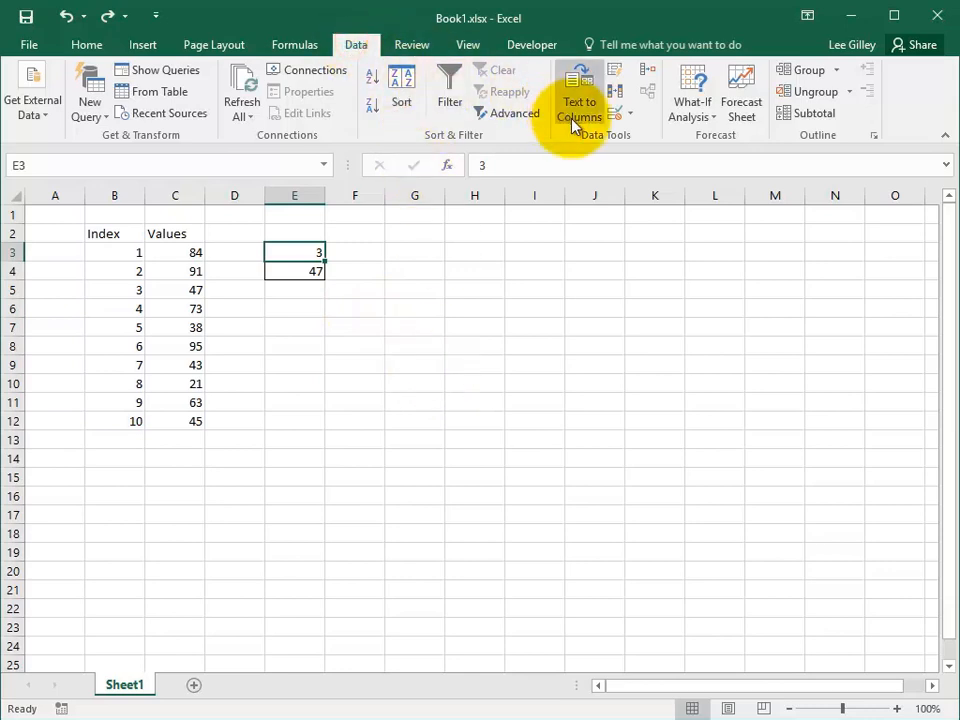
Step: Open the data validation settings for cell E3, try the Whole number criteria, and set the allowed type to List
left_click(626, 115)
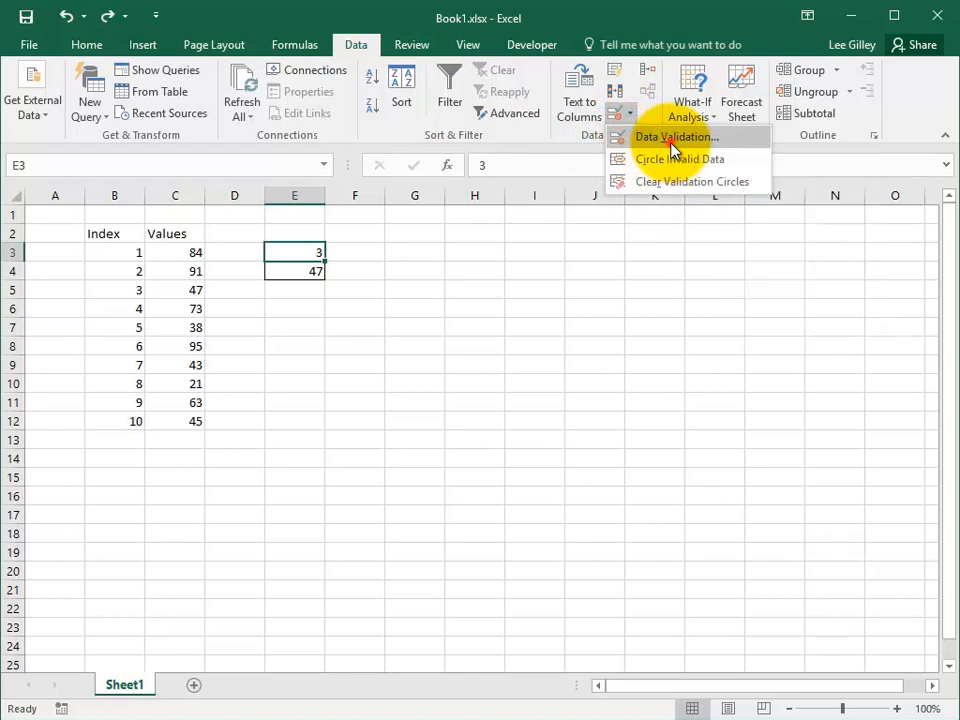
left_click(672, 137)
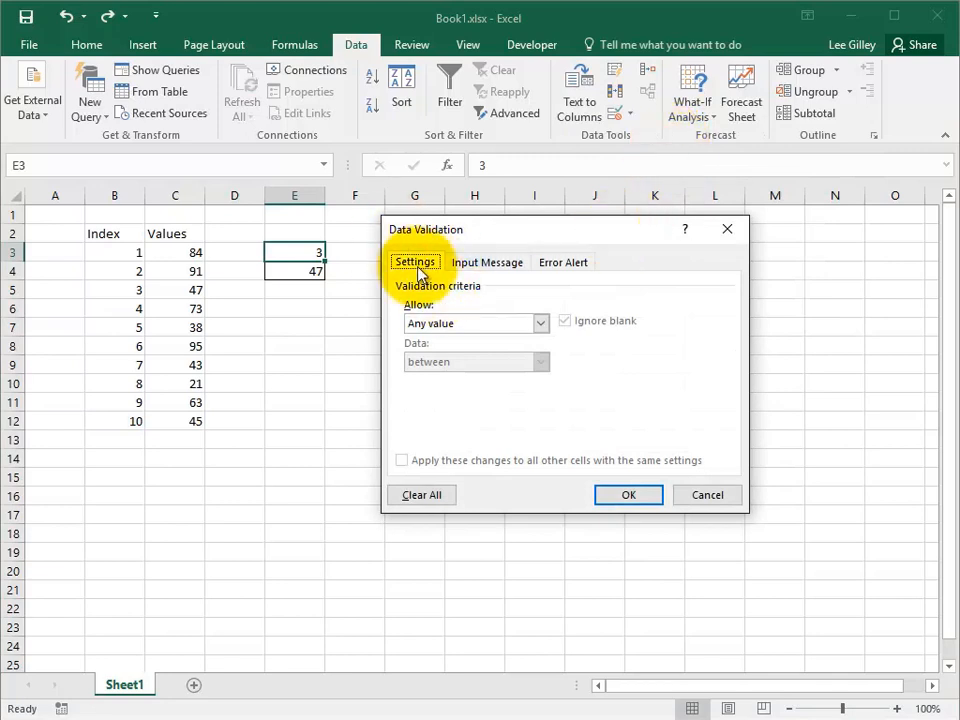
left_click(504, 329)
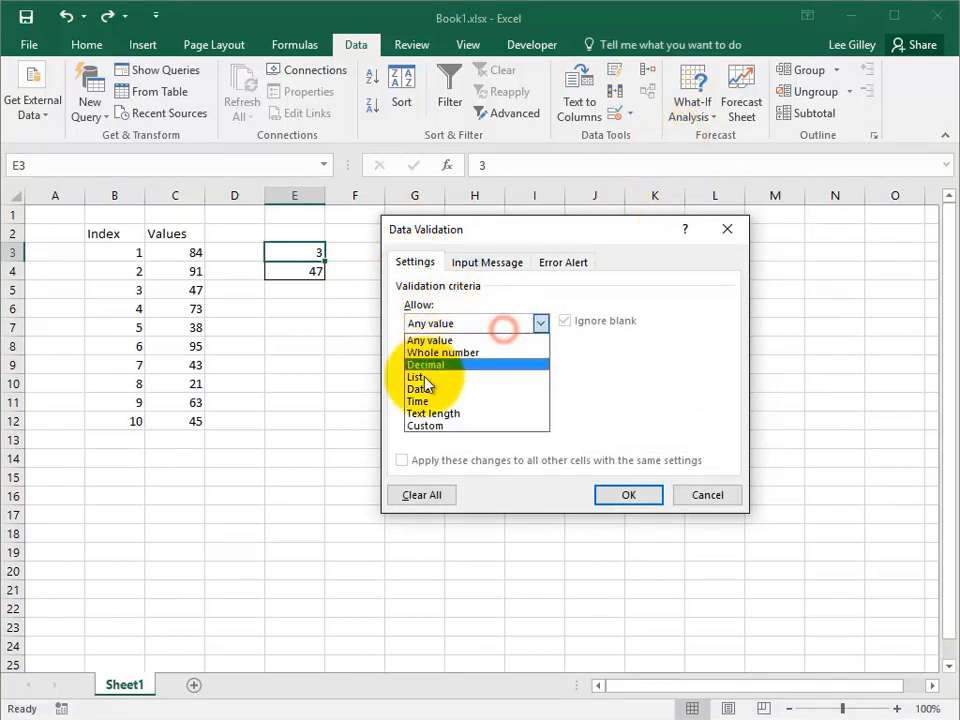
left_click(511, 355)
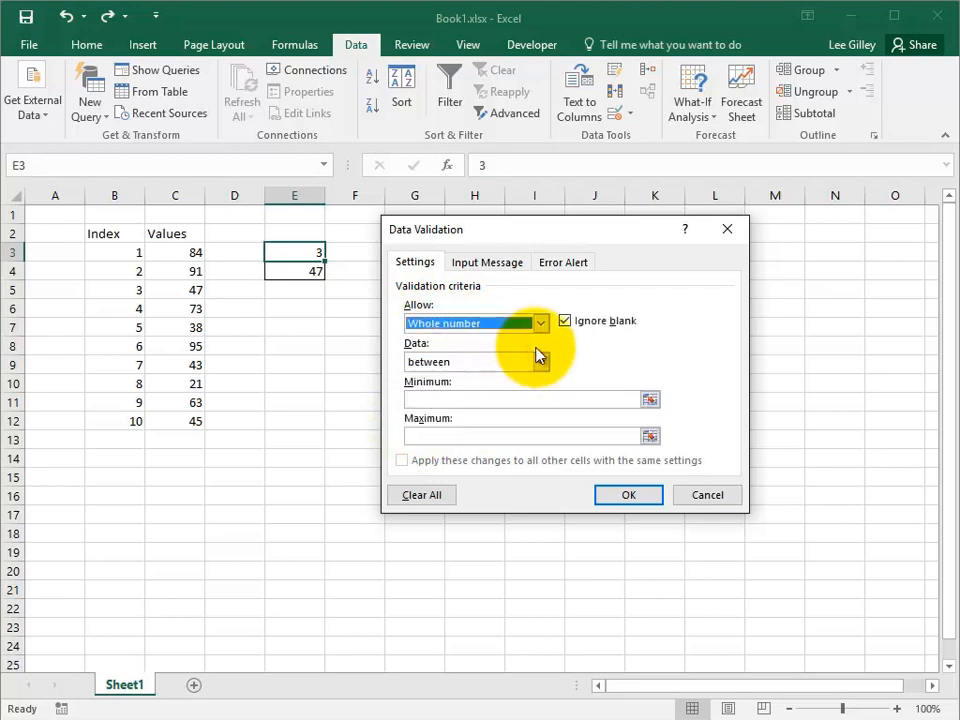
key("Tab")
key("shift+Tab")
key("alt+Down")
key("Down")
key("Down")
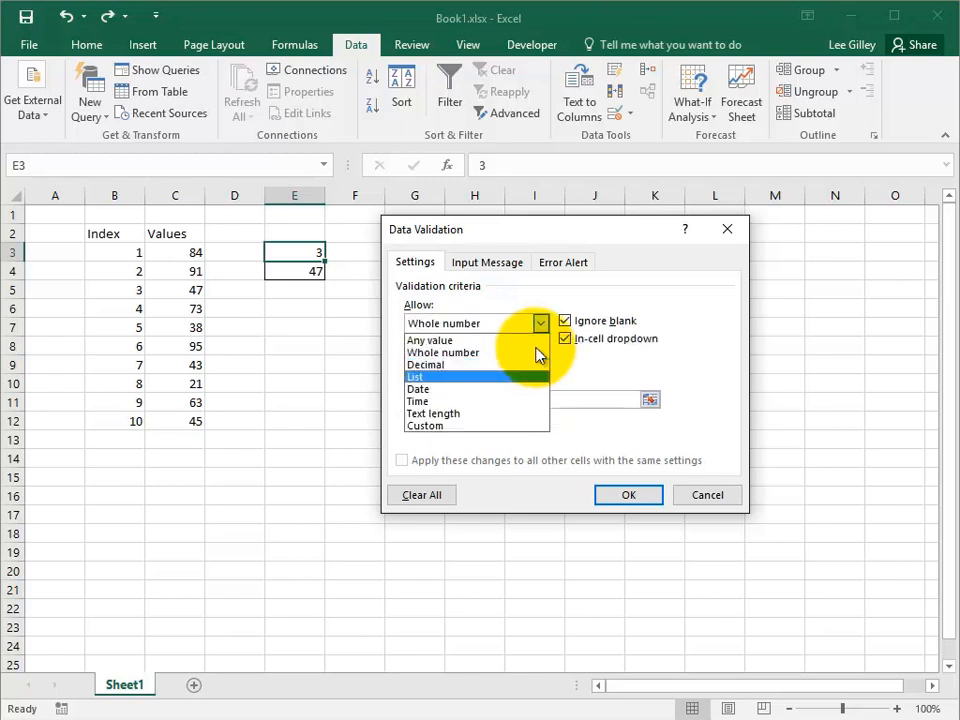
key("Return")
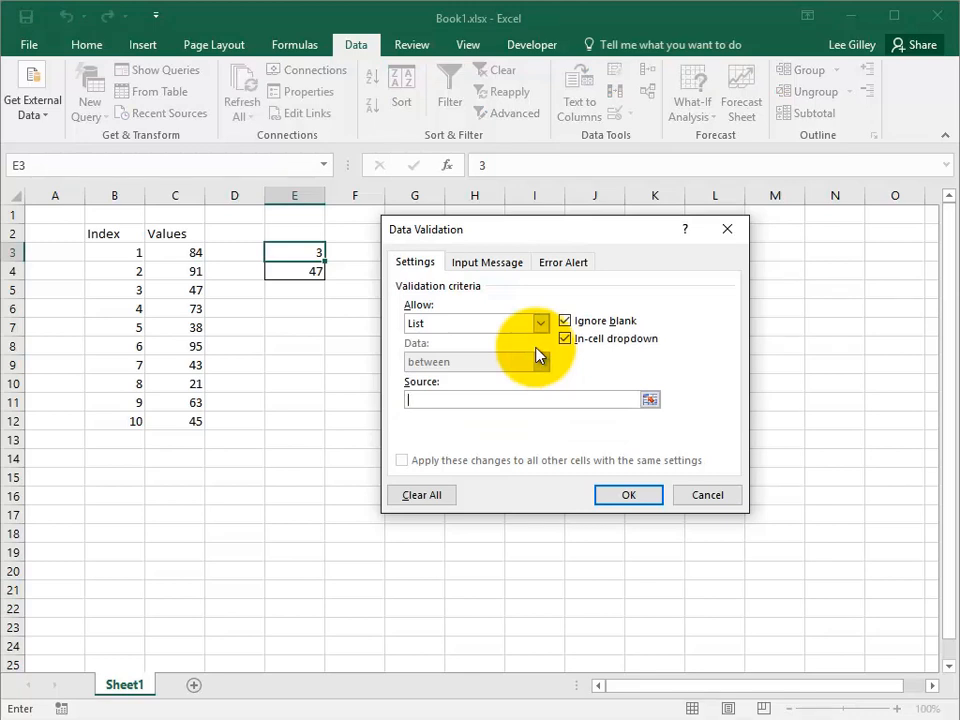
Step: Try the Time criteria for cell E3, reviewing the comparison options and keeping between
key("alt+a")
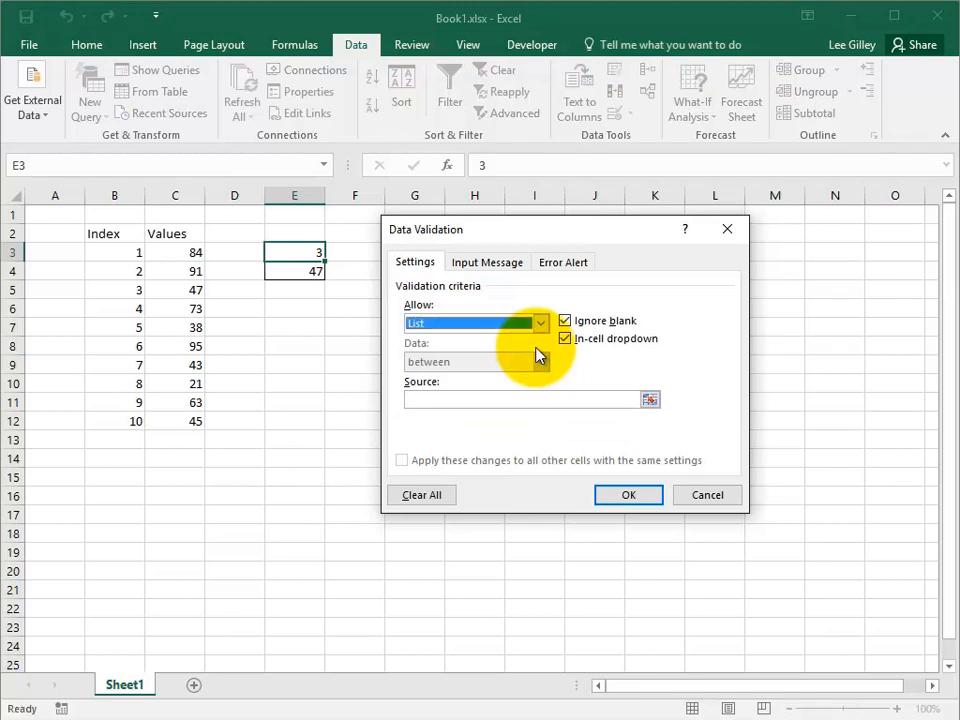
key("alt+Down")
key("Down")
key("Down")
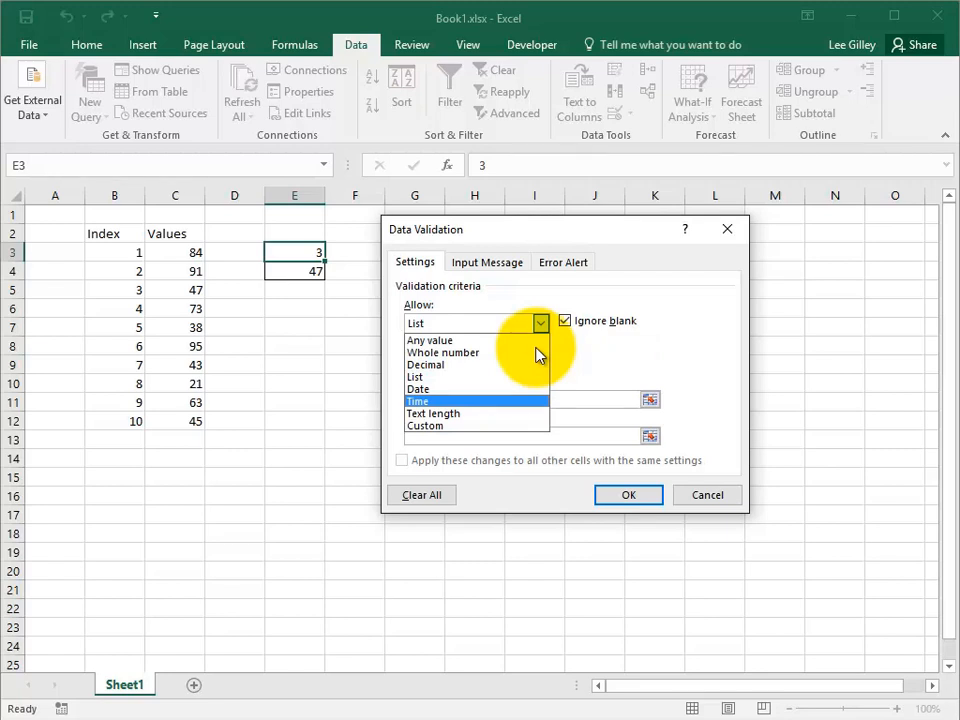
key("Tab")
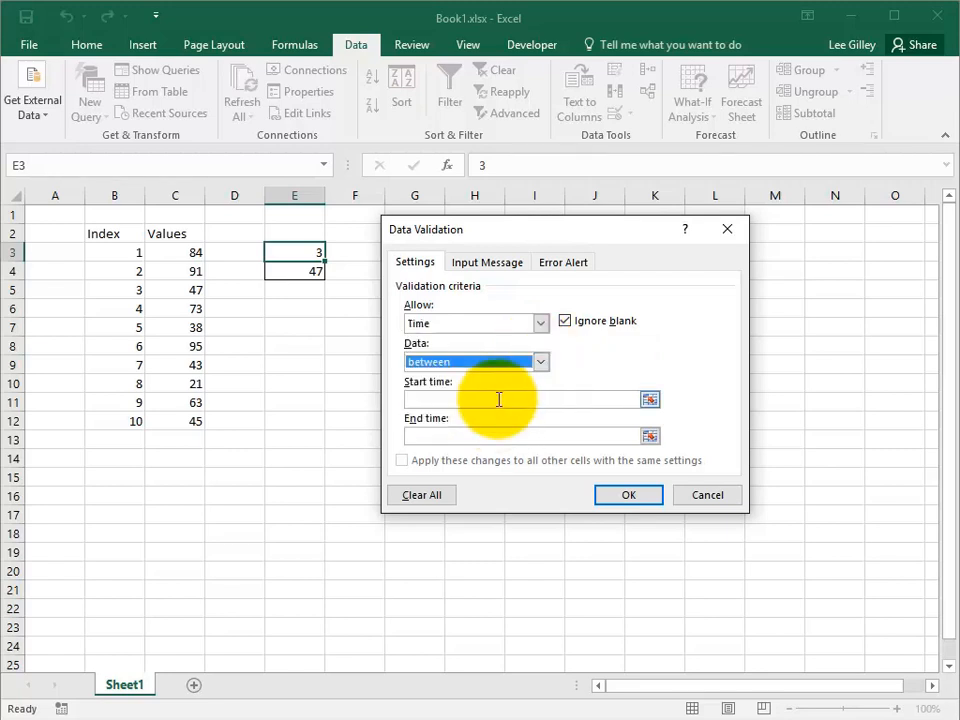
left_click(510, 362)
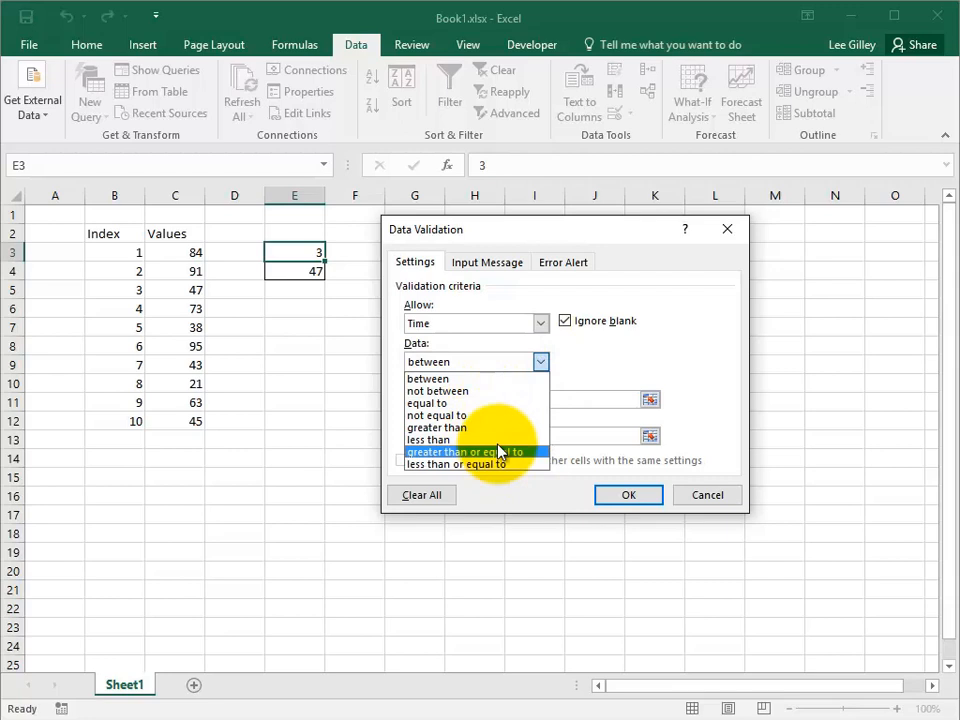
left_click(508, 378)
Step: Try the Text length and Custom formula criteria for cell E3's validation
left_click(456, 322)
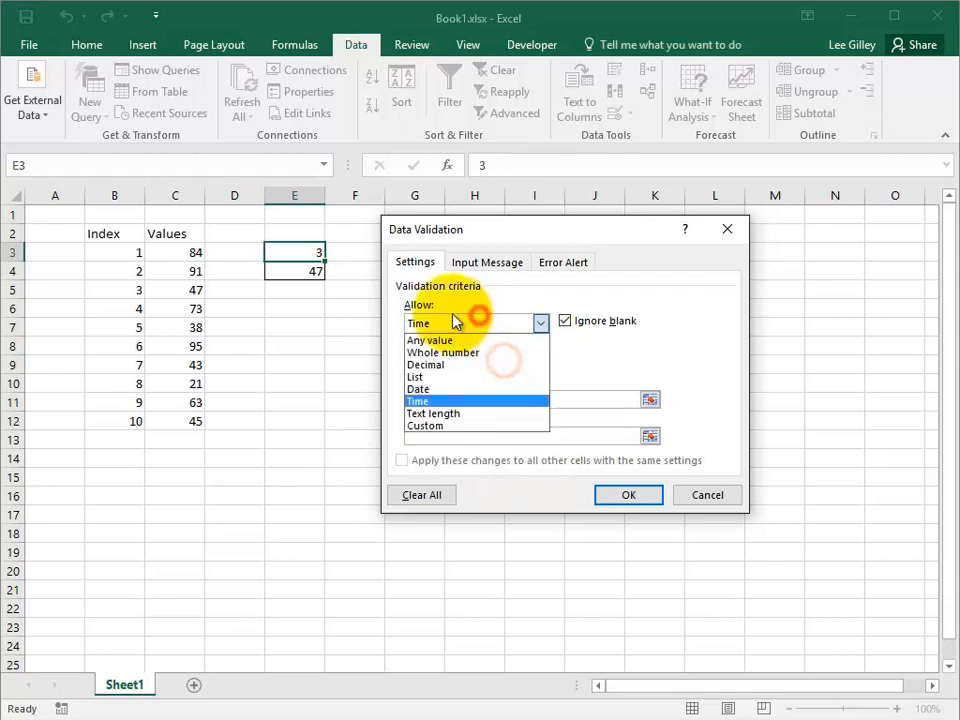
left_click(455, 414)
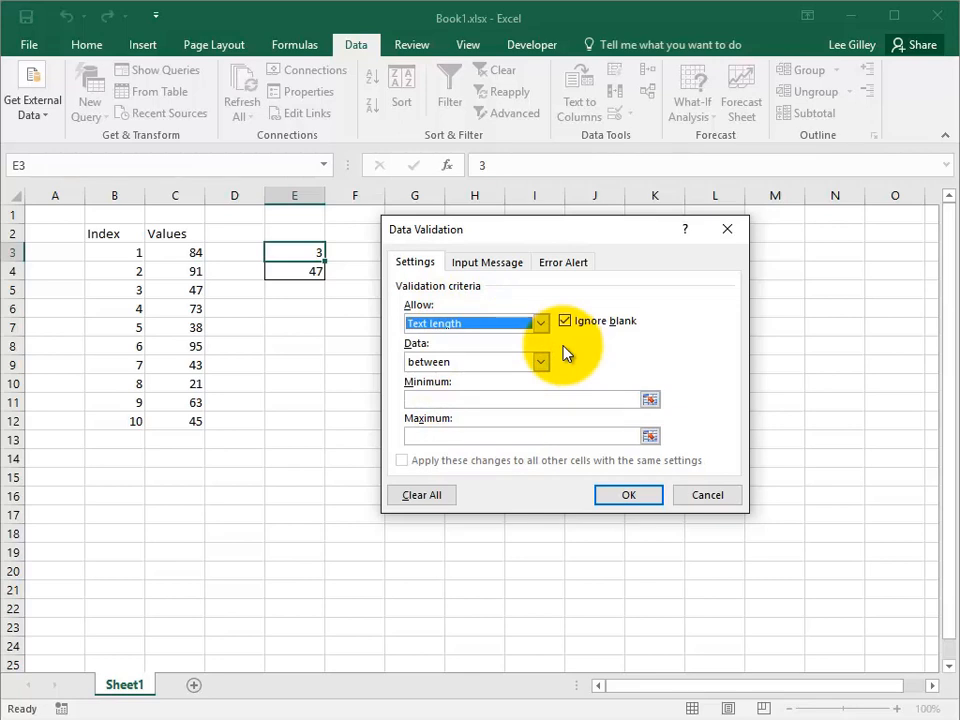
left_click(508, 324)
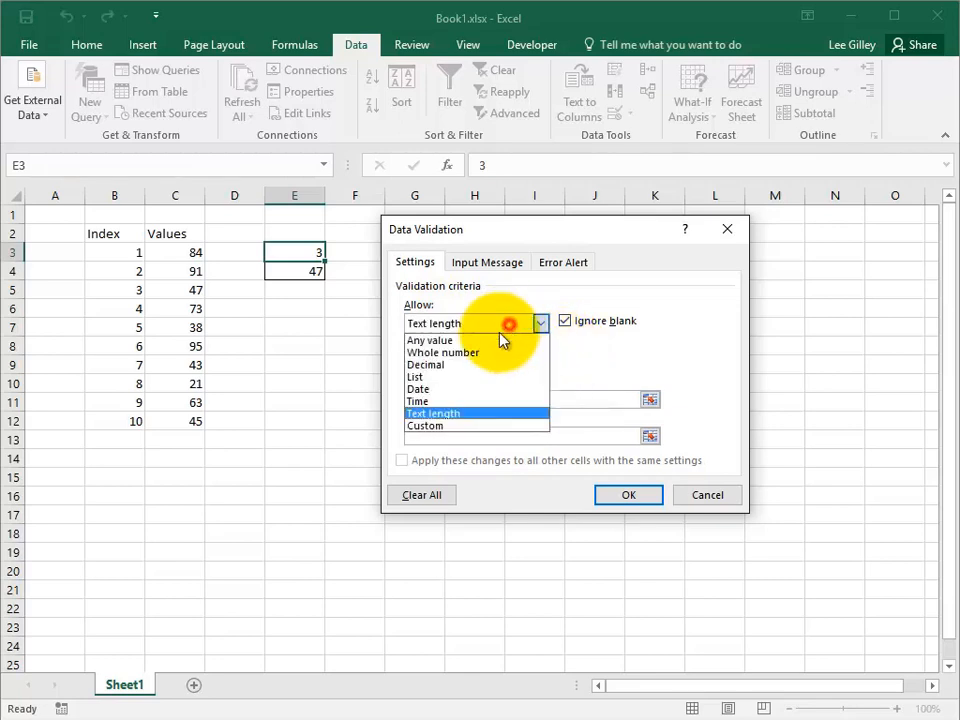
left_click(470, 428)
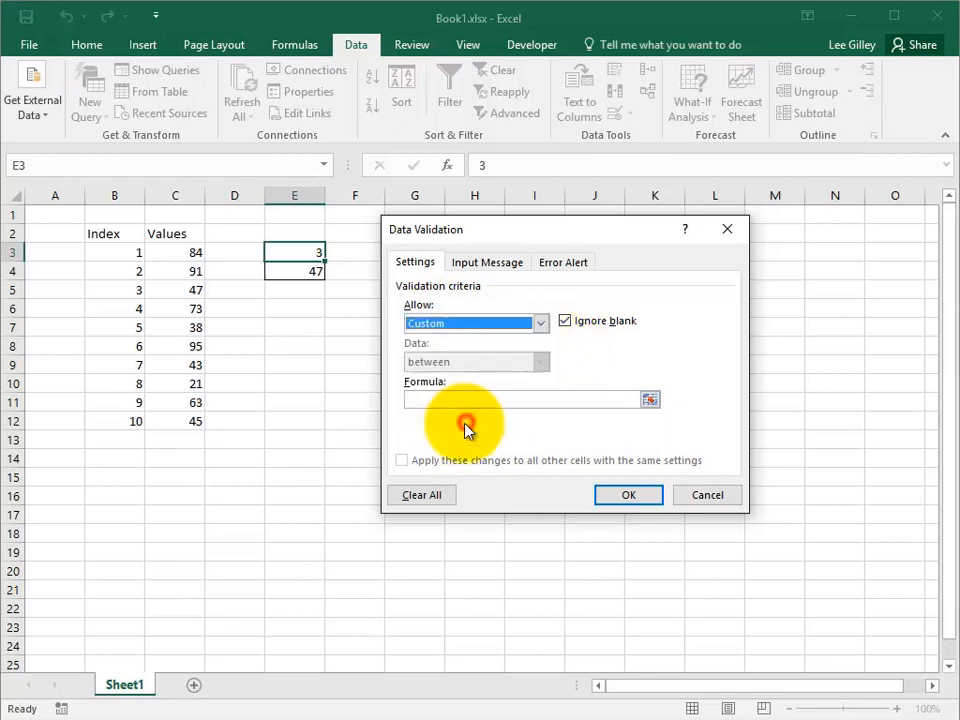
left_click(478, 398)
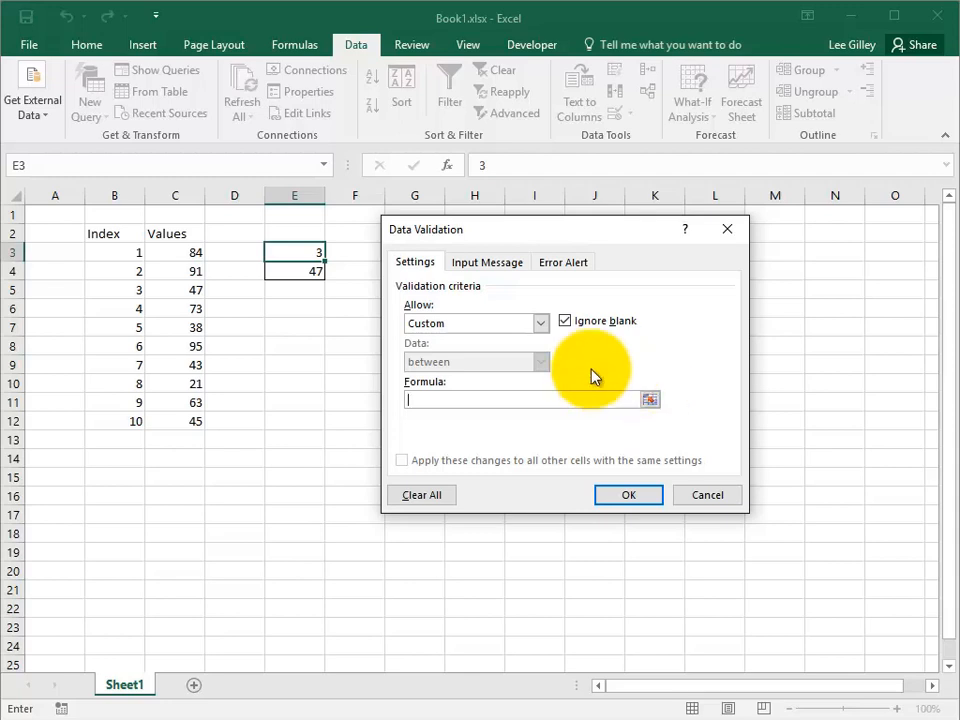
Step: Restrict cell E3 to a validation list with the source 1, 2, 3 and check the choices in its dropdown
left_click(468, 325)
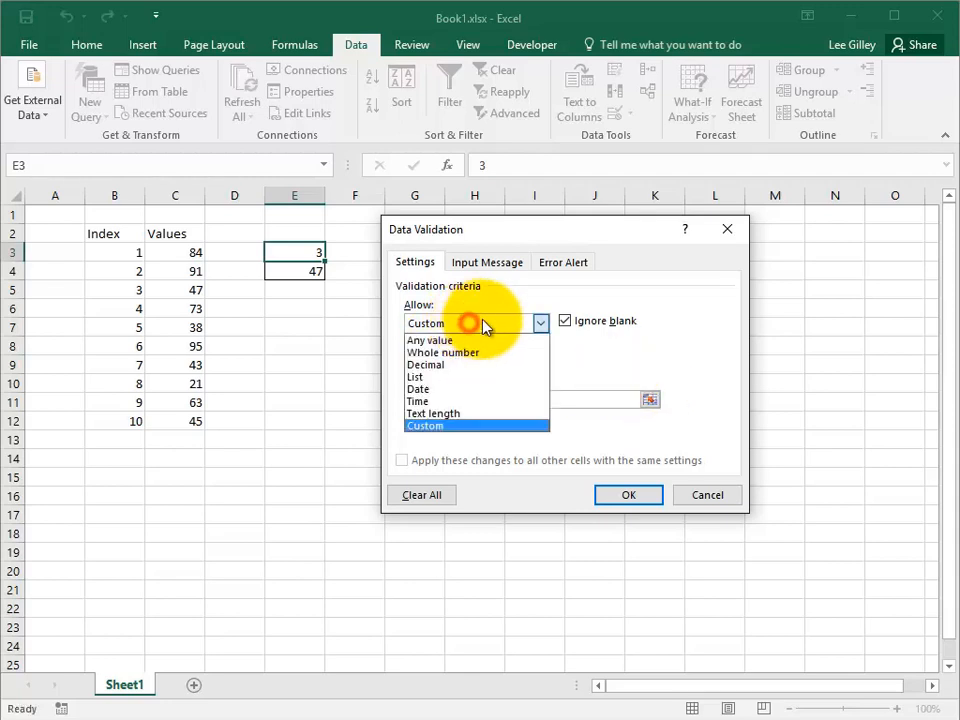
left_click(466, 378)
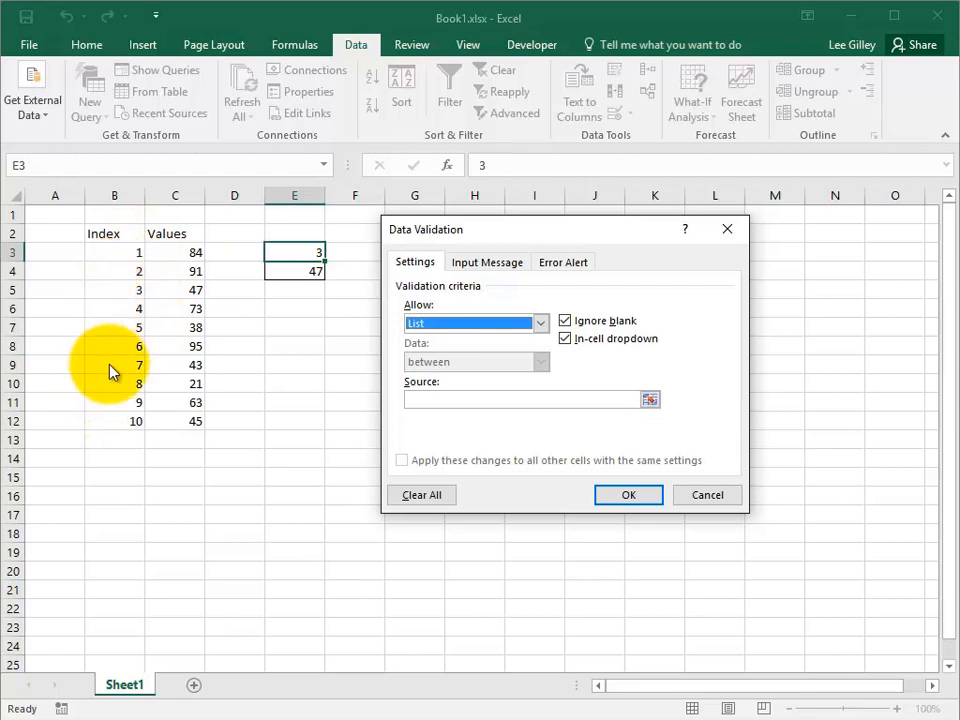
left_click(437, 398)
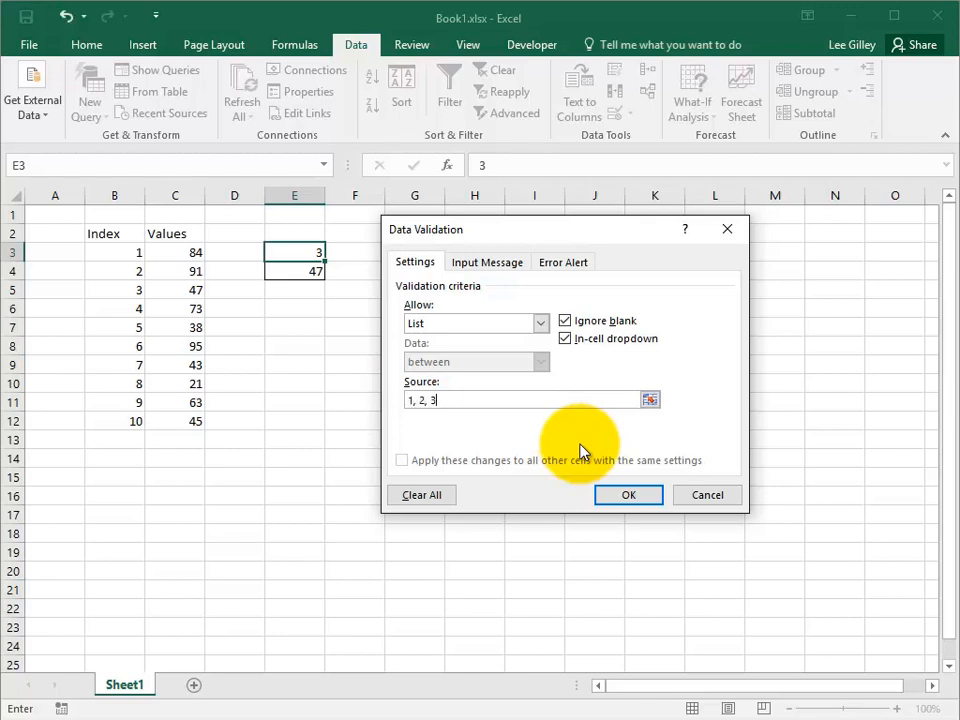
left_click(606, 495)
left_click(332, 252)
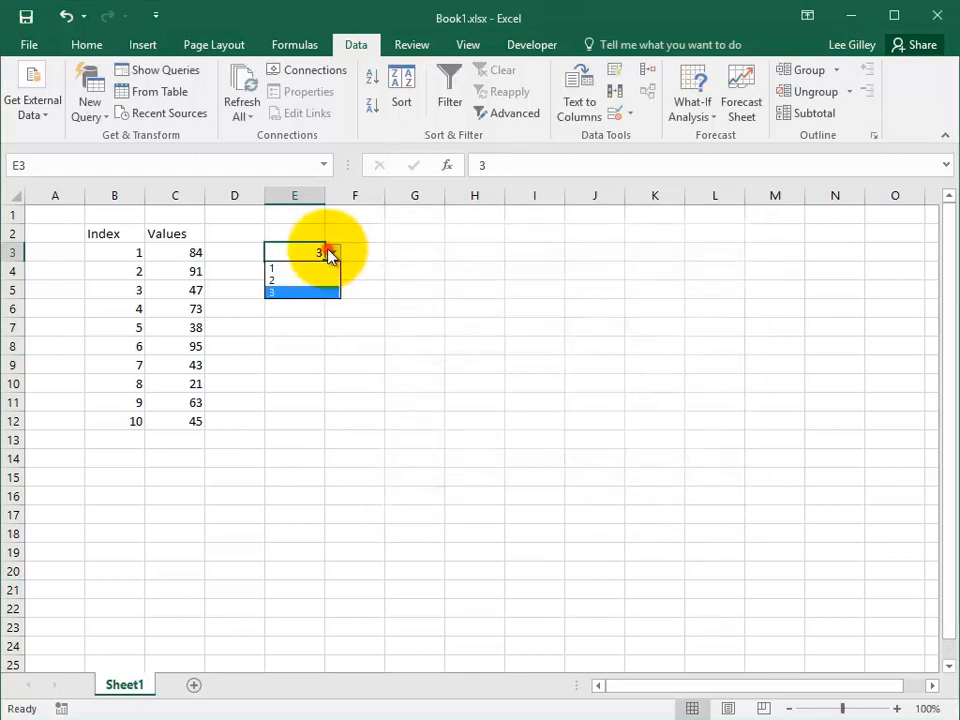
key("Escape")
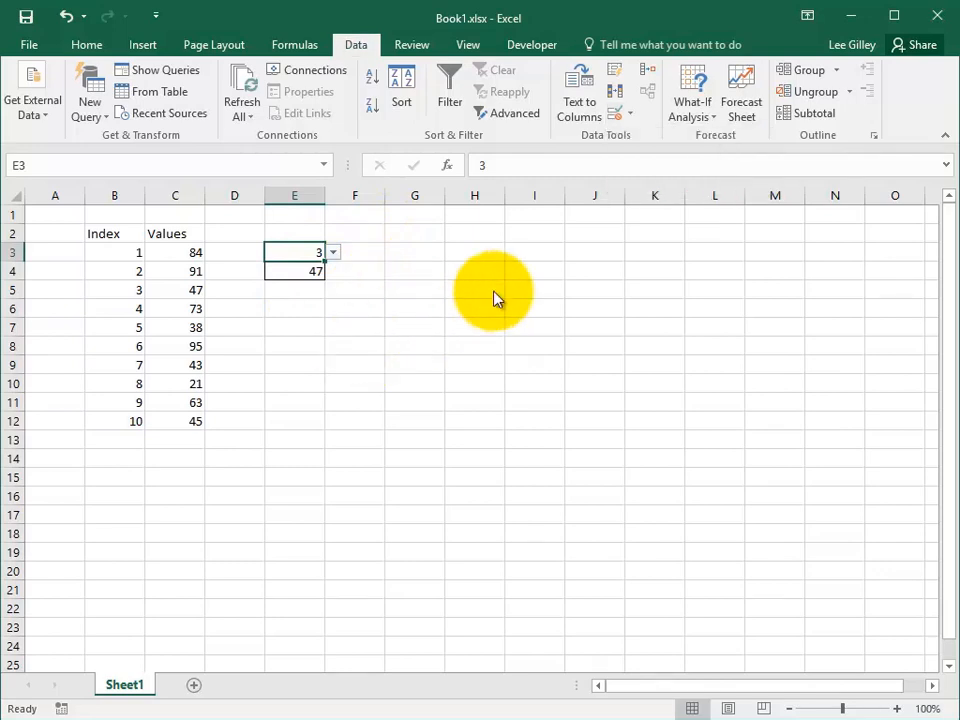
Step: Replace the source of cell E3's validation list with the Index range =$B$3:$B$12 and apply it
key("alt+a")
key("v")
key("v")
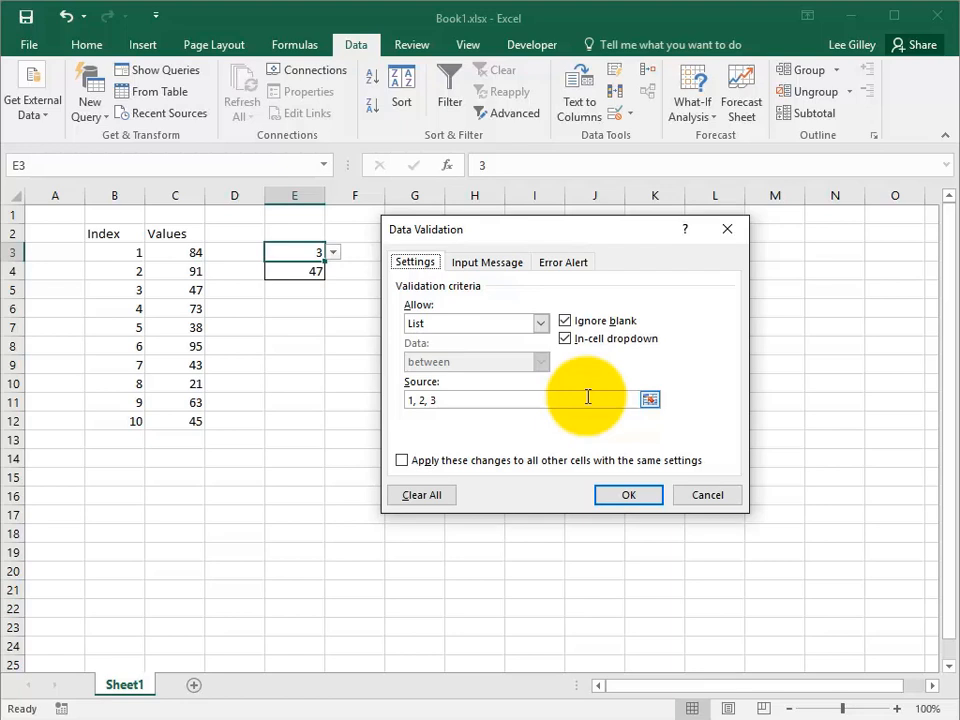
left_click_drag(523, 392, 360, 388)
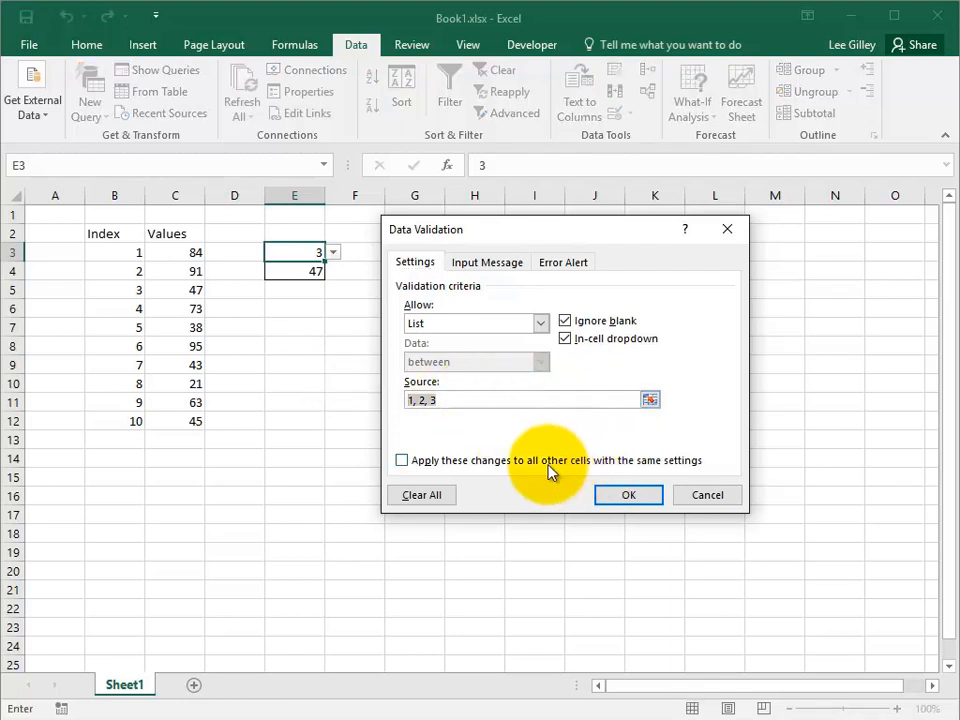
key("BackSpace")
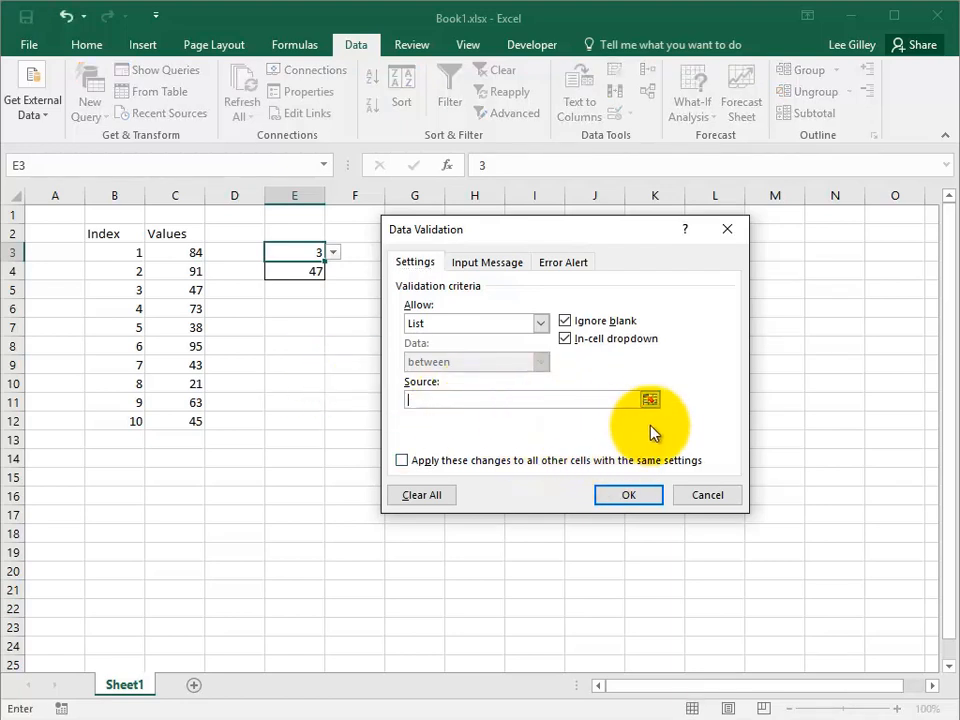
left_click(650, 399)
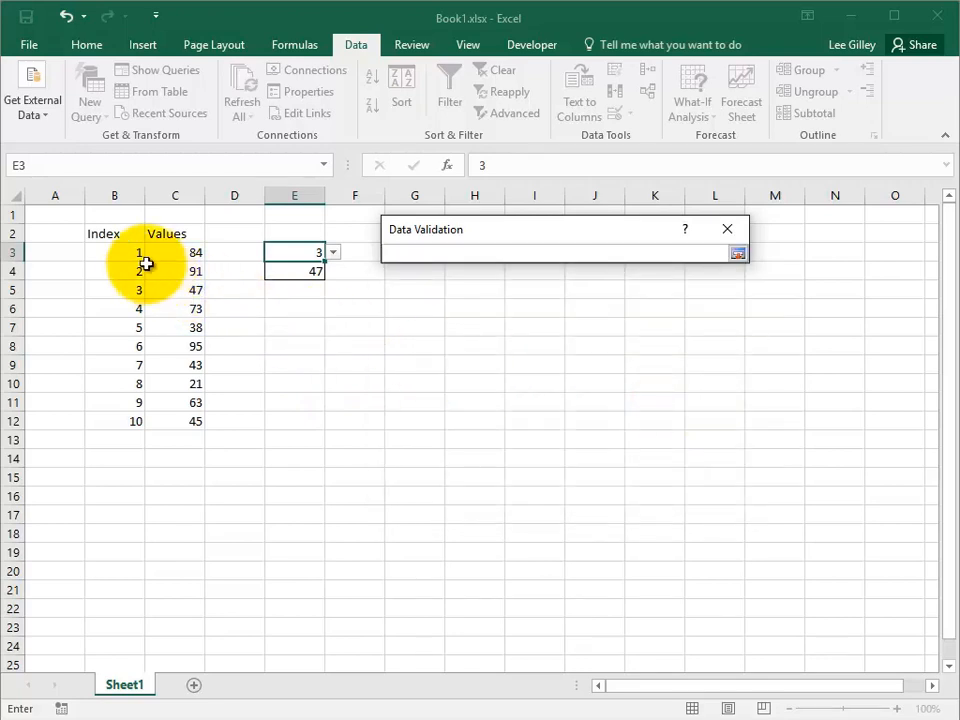
left_click_drag(120, 251, 111, 422)
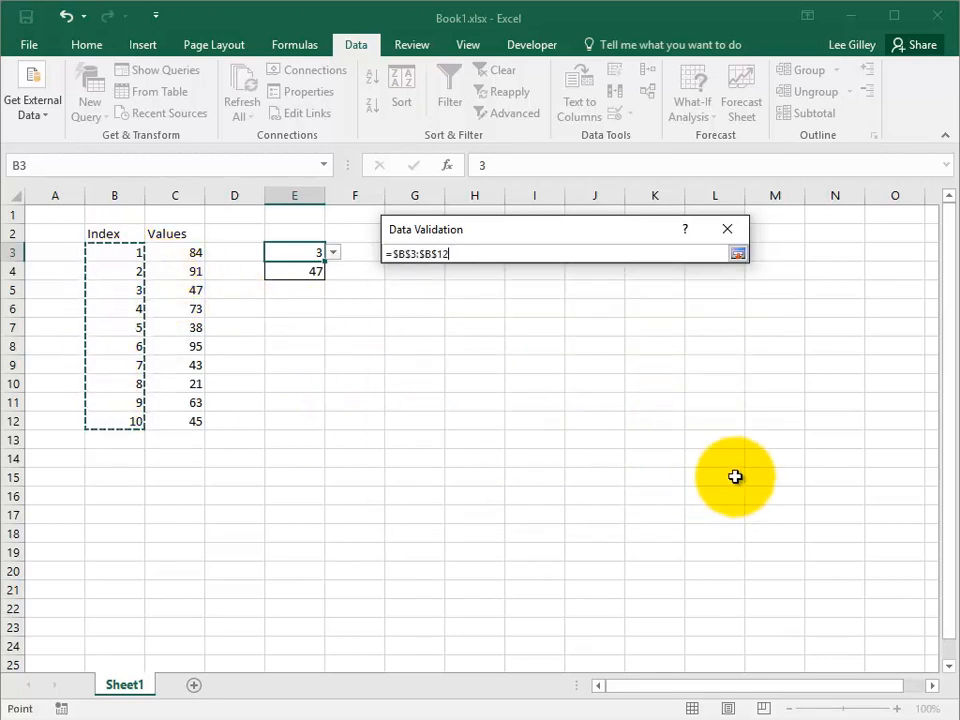
key("Return")
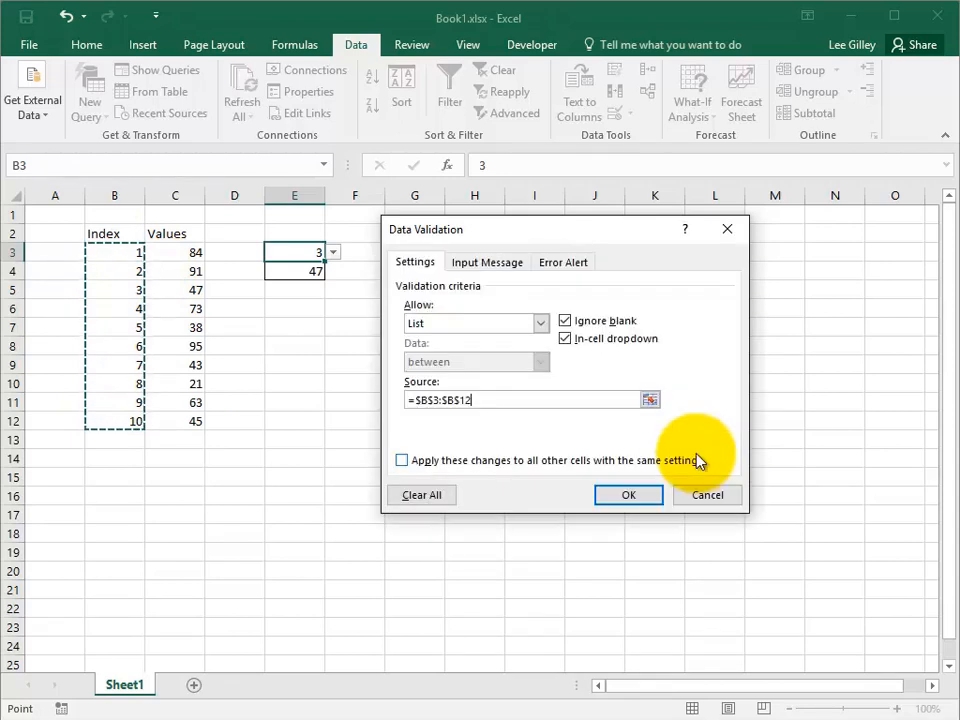
left_click(646, 490)
Step: Test the dropdown list in cell E3 by choosing 10, 7 and finally 3, and leave the cell
left_click(333, 253)
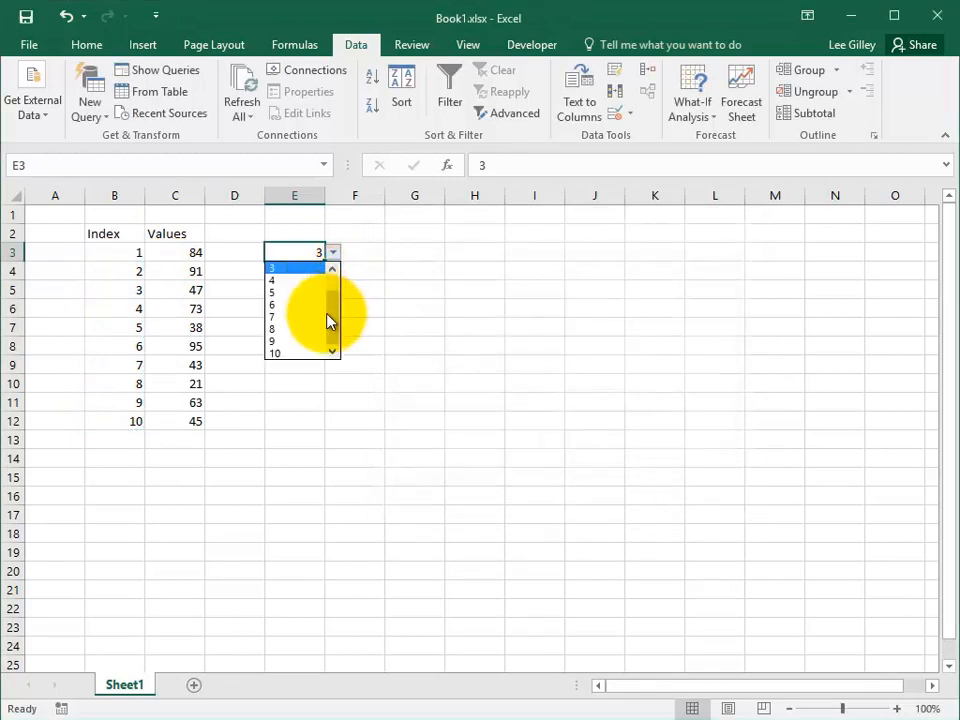
left_click(298, 354)
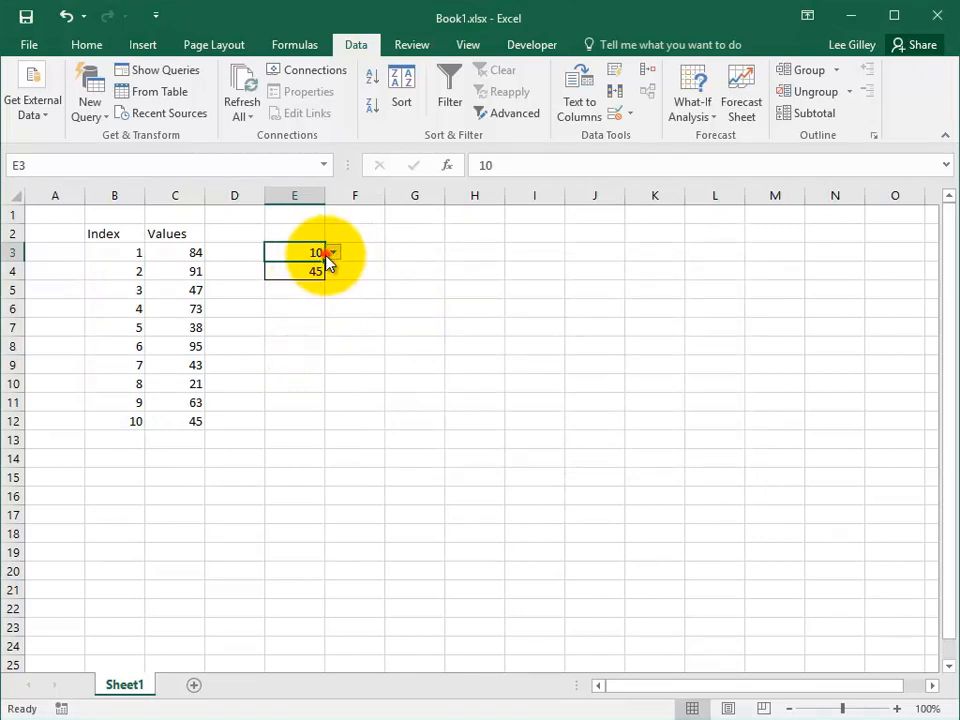
left_click(331, 254)
left_click(306, 316)
left_click(333, 253)
left_click(329, 309)
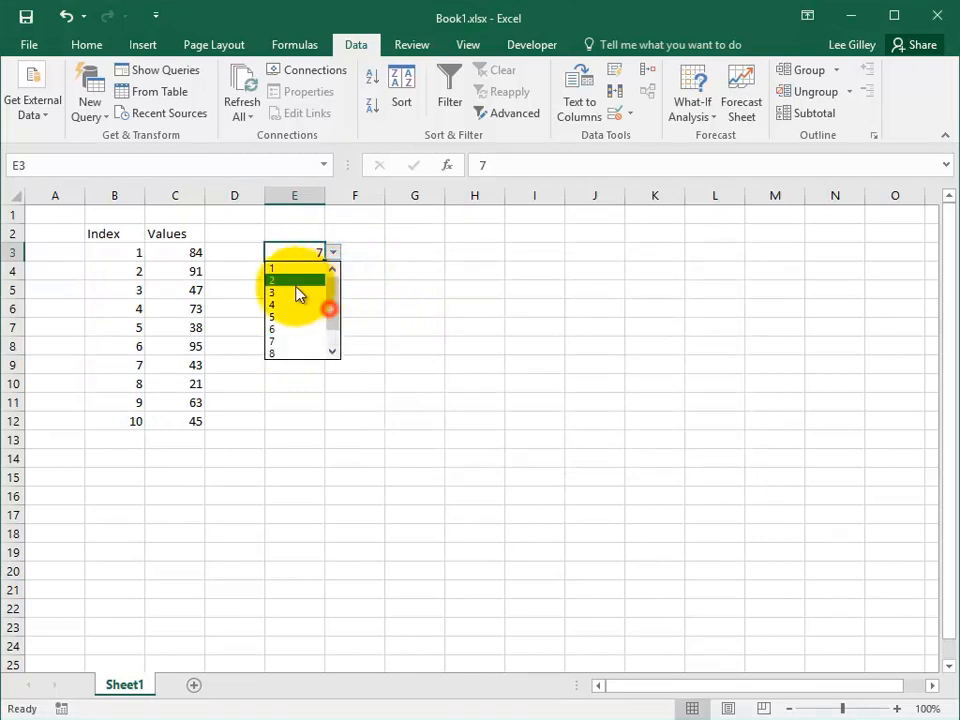
left_click(304, 290)
left_click(462, 291)
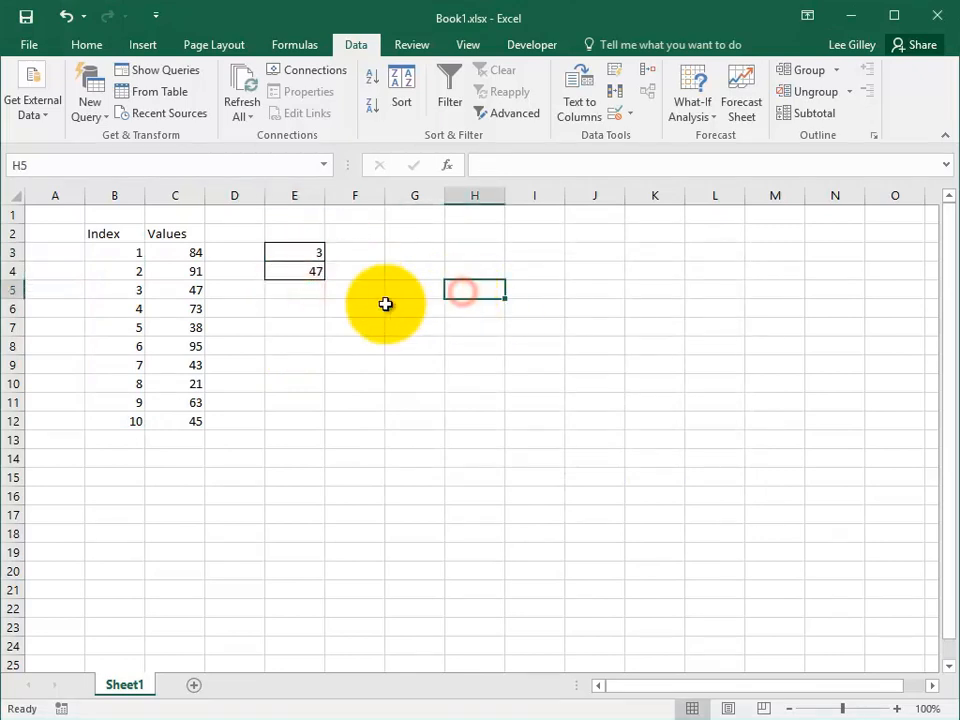
Step: Review the choices in cell E3's dropdown list and close it without picking one
left_click(308, 253)
left_click(334, 254)
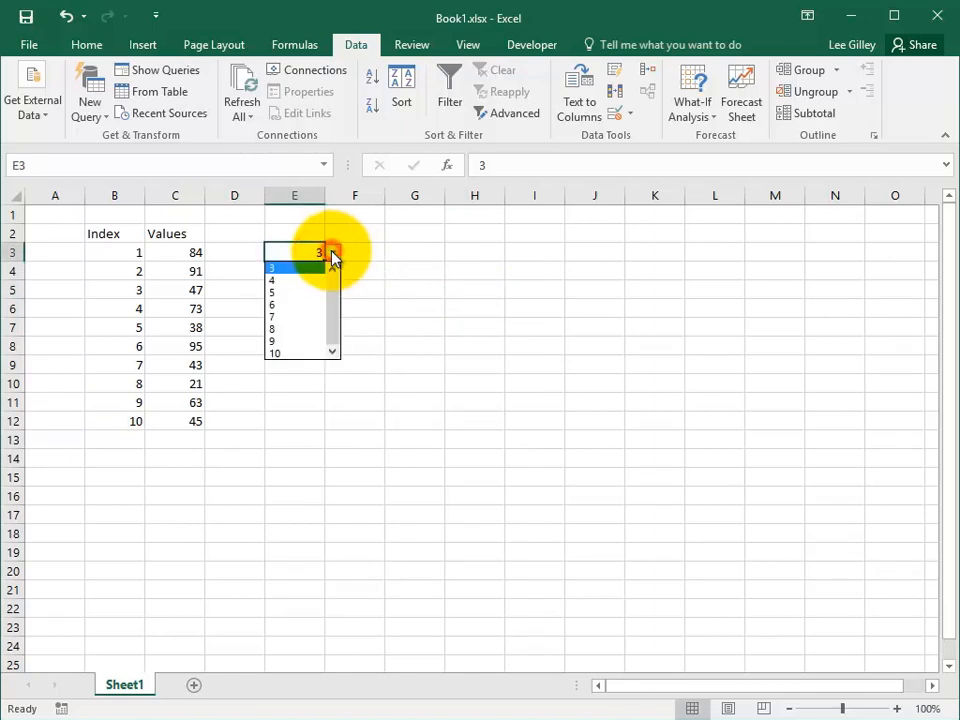
left_click_drag(336, 279, 356, 253)
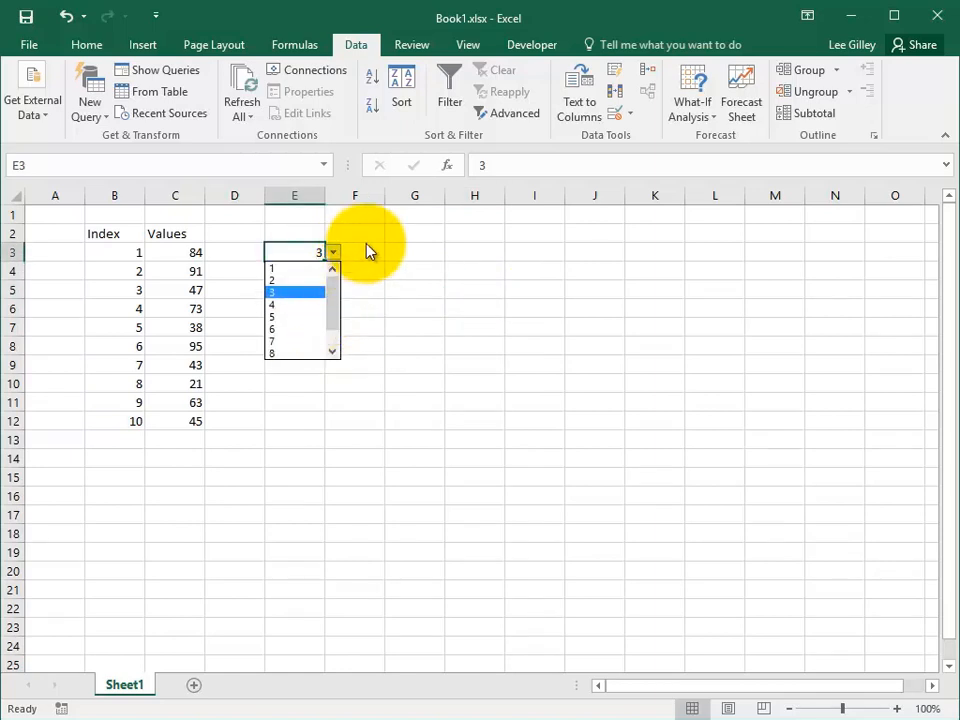
left_click(370, 259)
Step: Change the first Index value in cell B3 to 11 and inspect the choices in cell E3's dropdown
left_click(135, 252)
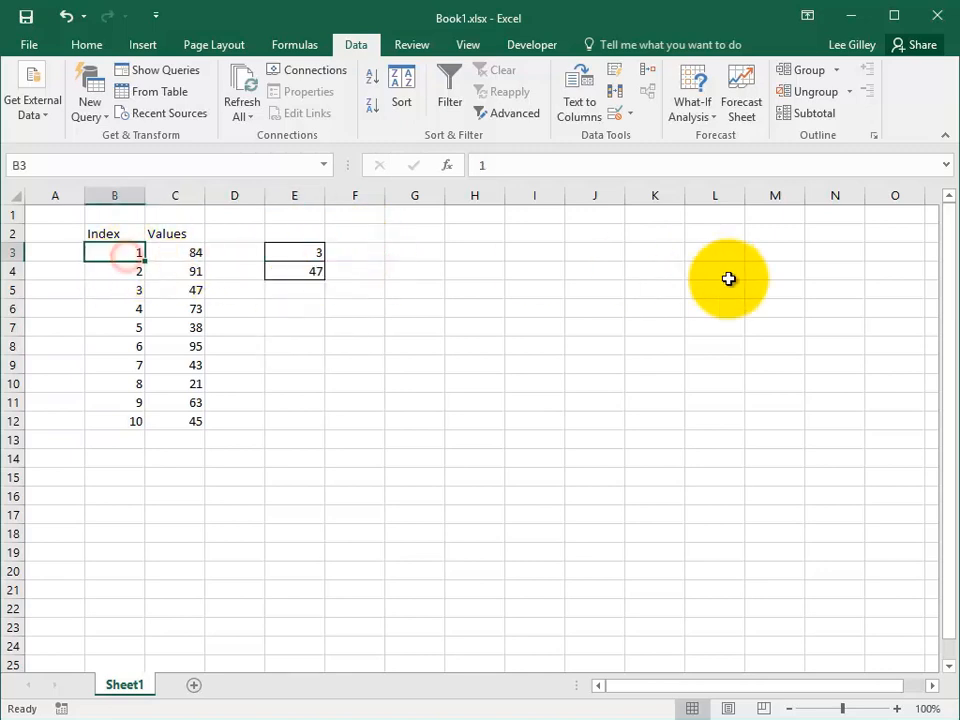
type("11")
key("Return")
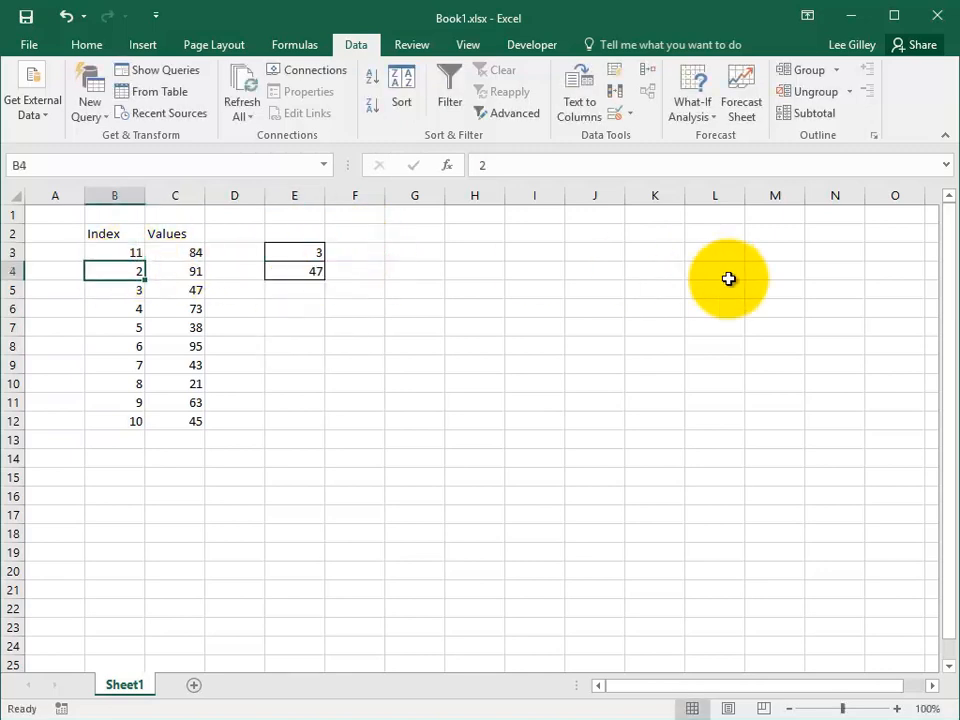
left_click(307, 252)
left_click(333, 253)
left_click_drag(332, 293, 332, 268)
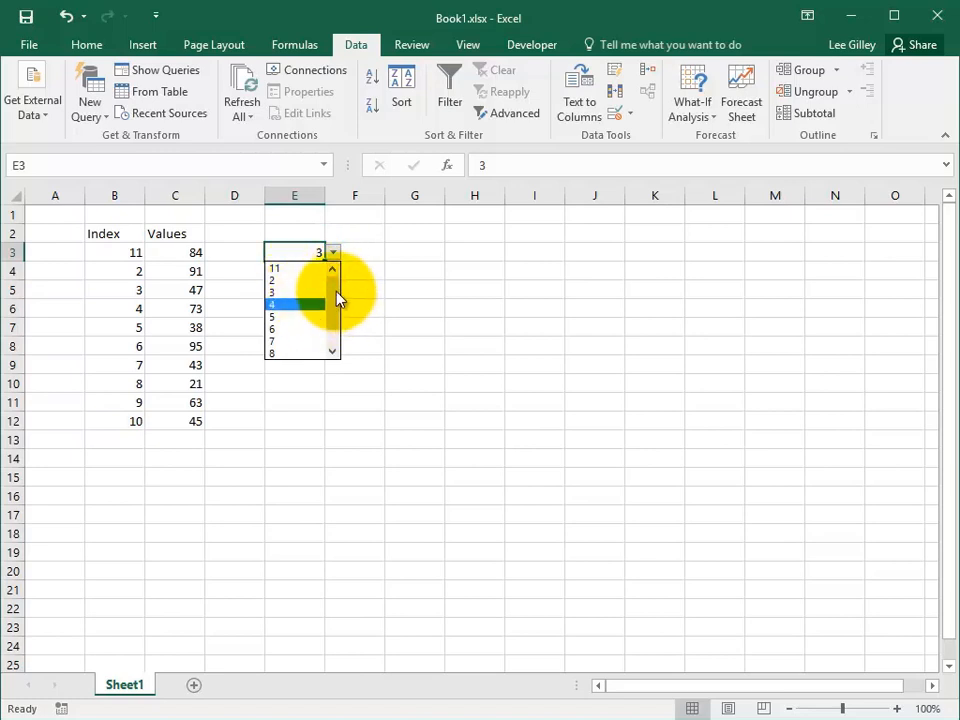
left_click_drag(337, 285, 311, 263)
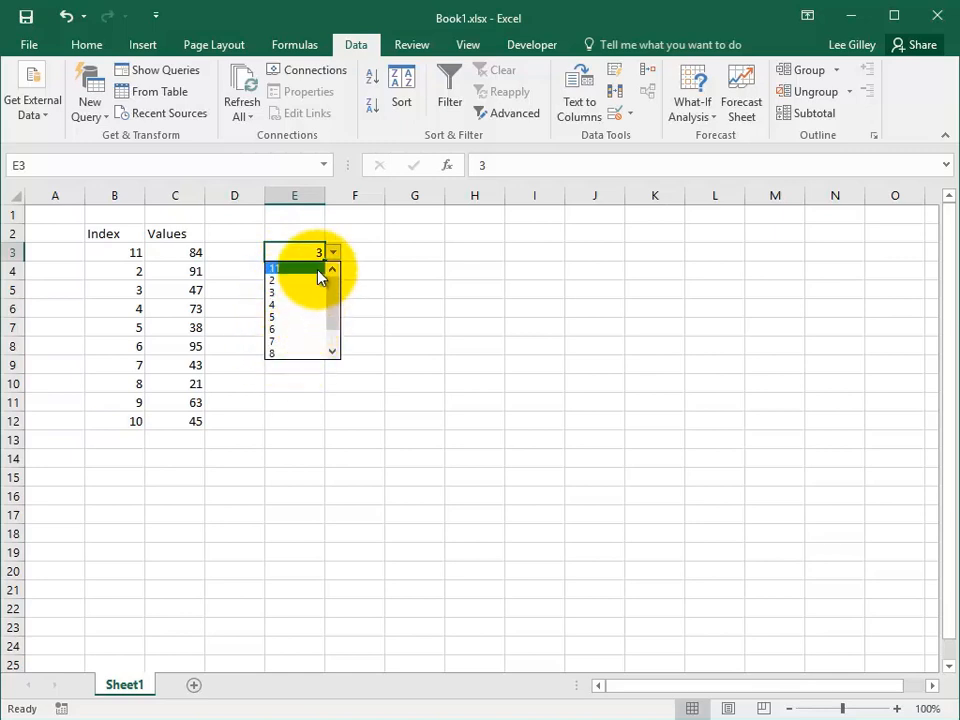
Step: Set the first Index value in cell B3 back to 1
left_click(135, 253)
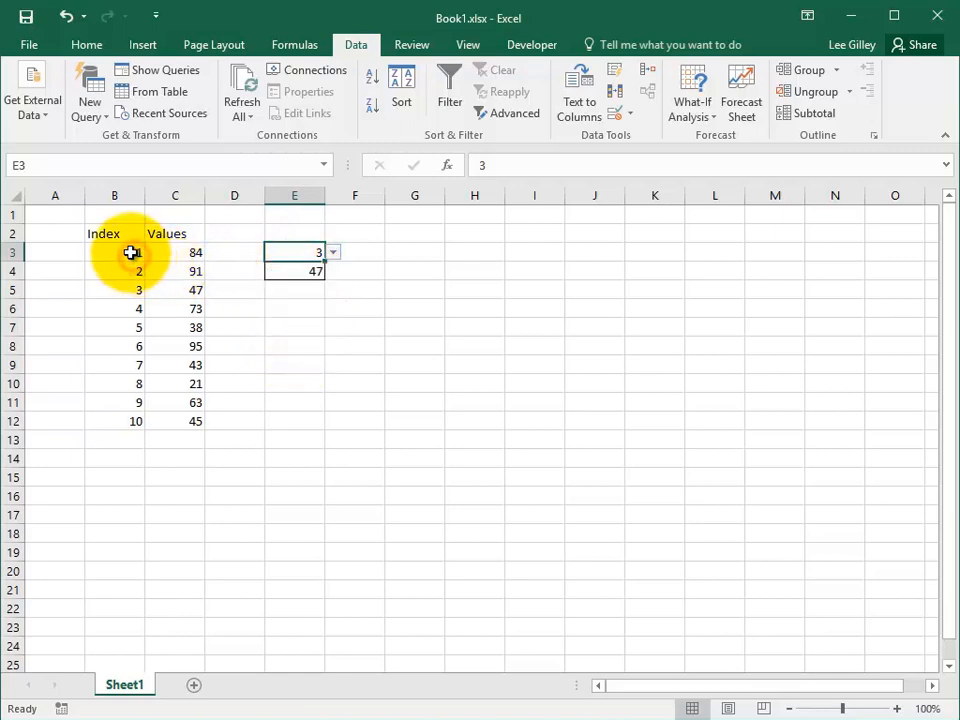
left_click(133, 252)
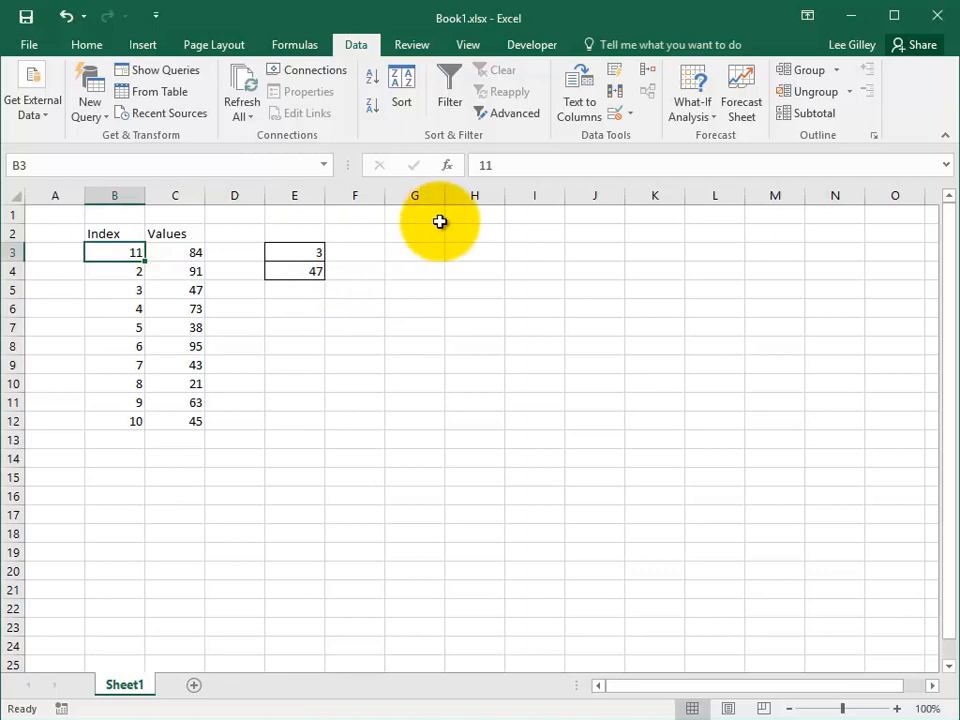
type("1")
key("Return")
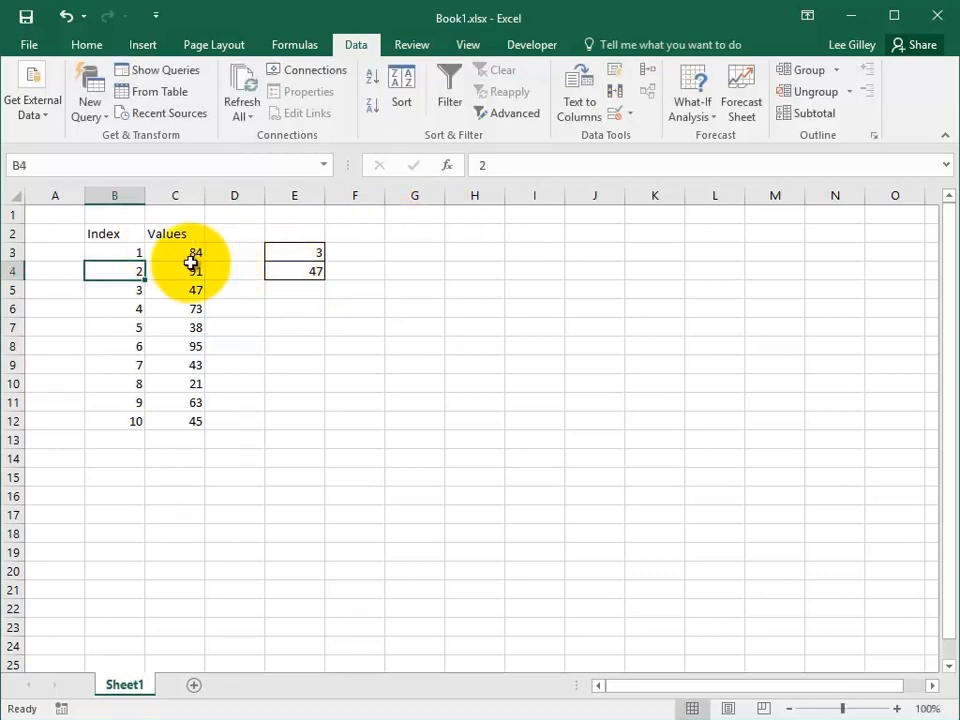
Step: Extend the Index column below its last entry with 11 in B13 and 12 in B14
left_click_drag(121, 249, 118, 421)
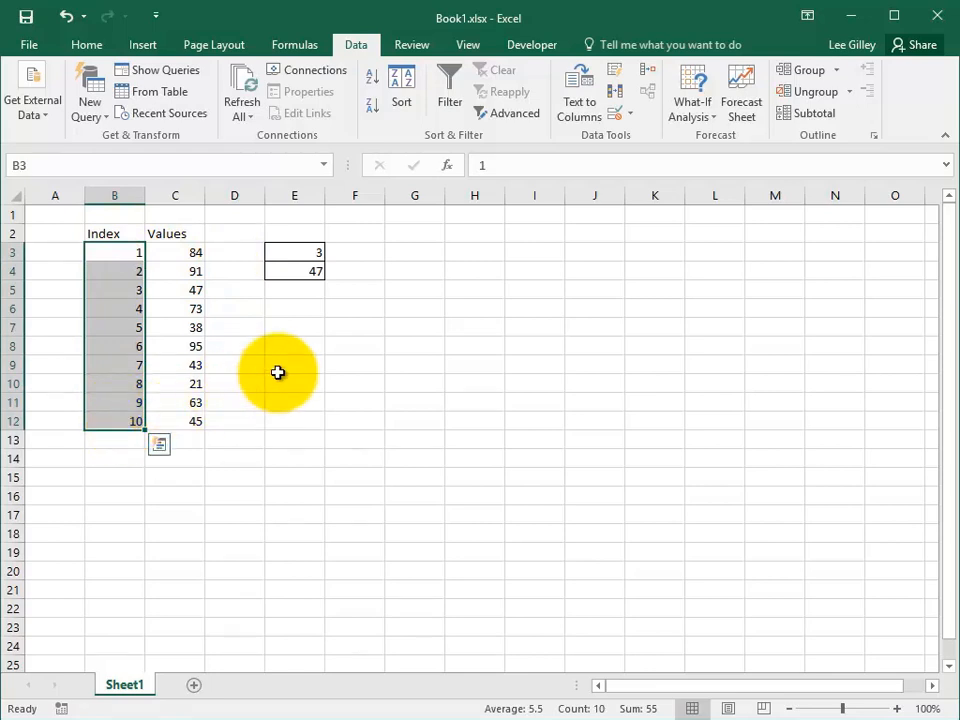
left_click(116, 440)
type("11")
key("Return")
type("12")
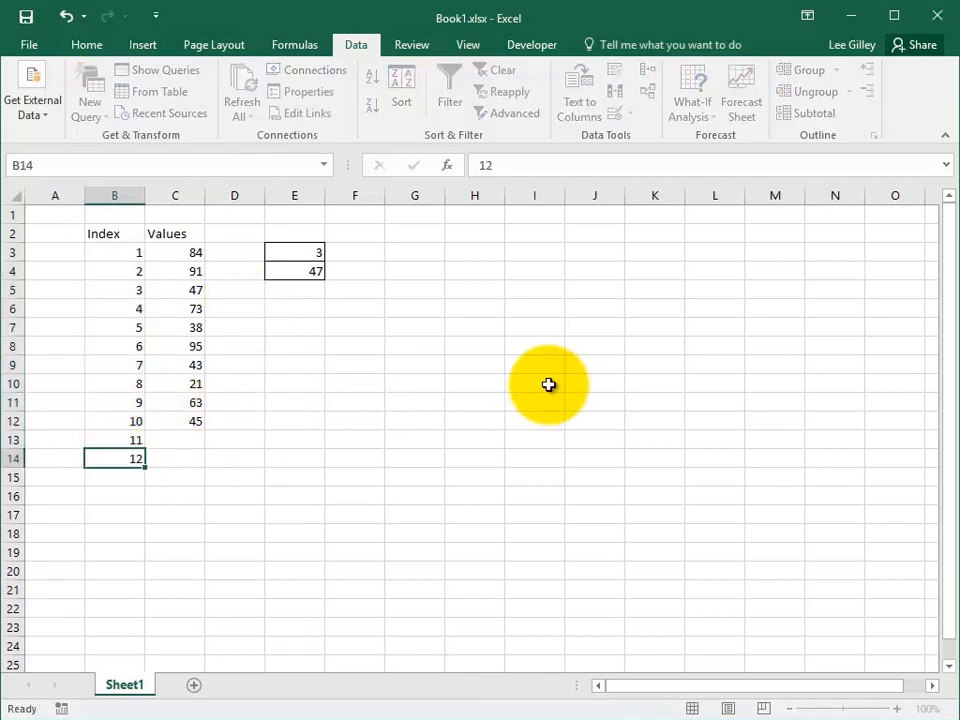
key("Return")
left_click_drag(119, 448, 120, 459)
Step: Check whether cell E3's dropdown offers the entries added below the Index range
left_click(313, 251)
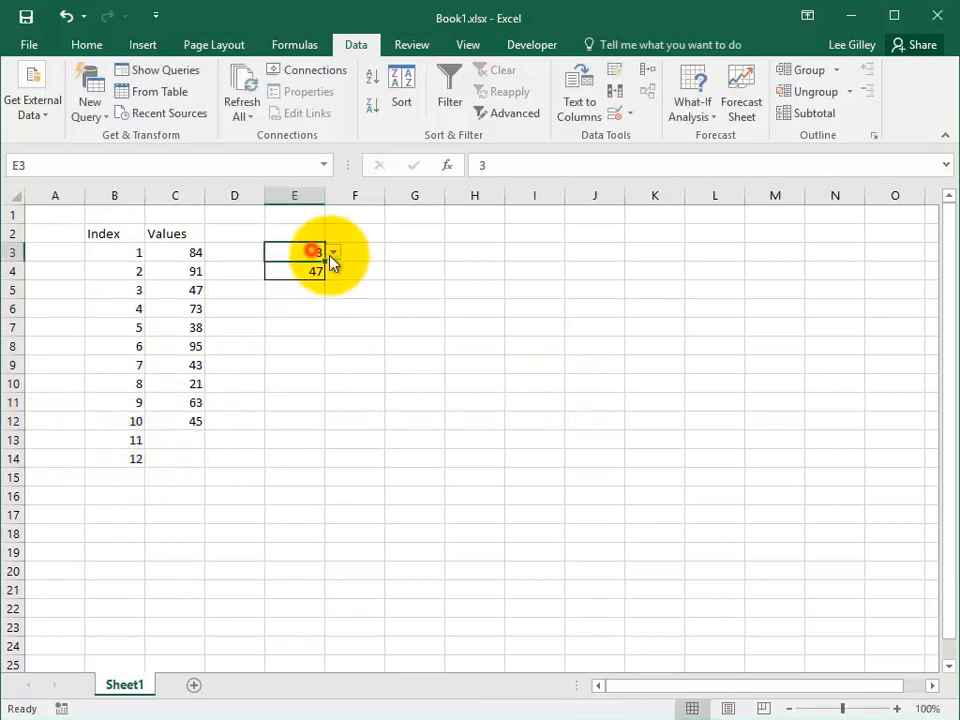
left_click(332, 252)
left_click(333, 288)
scroll(332, 326, "down", 1)
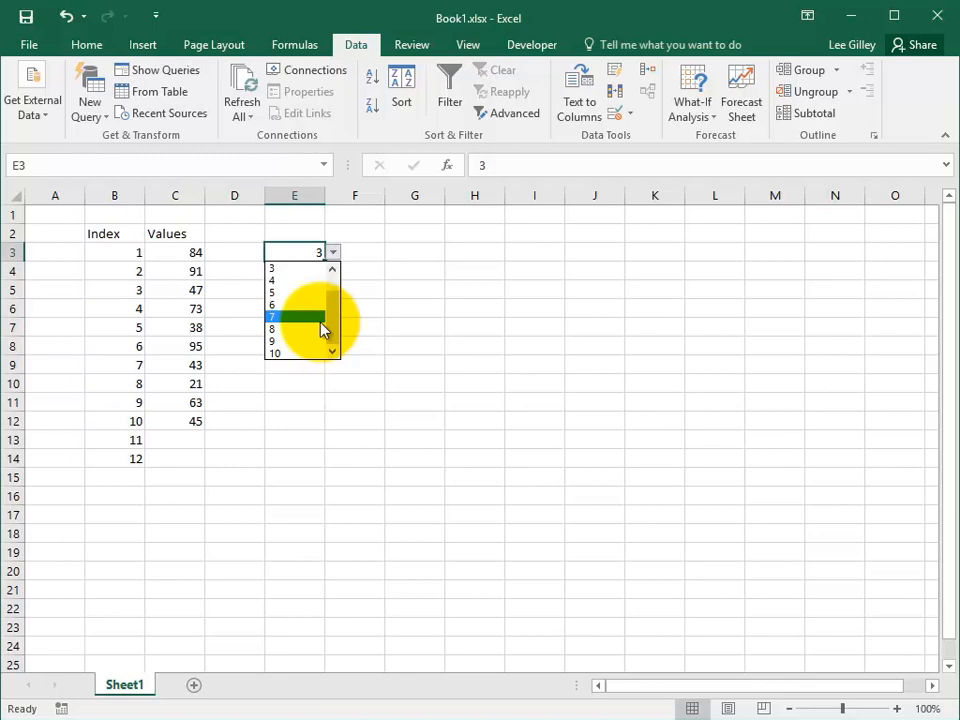
Step: Delete the extra Index entries 11 and 12 from cells B13 and B14
left_click(137, 257)
left_click_drag(137, 252, 120, 476)
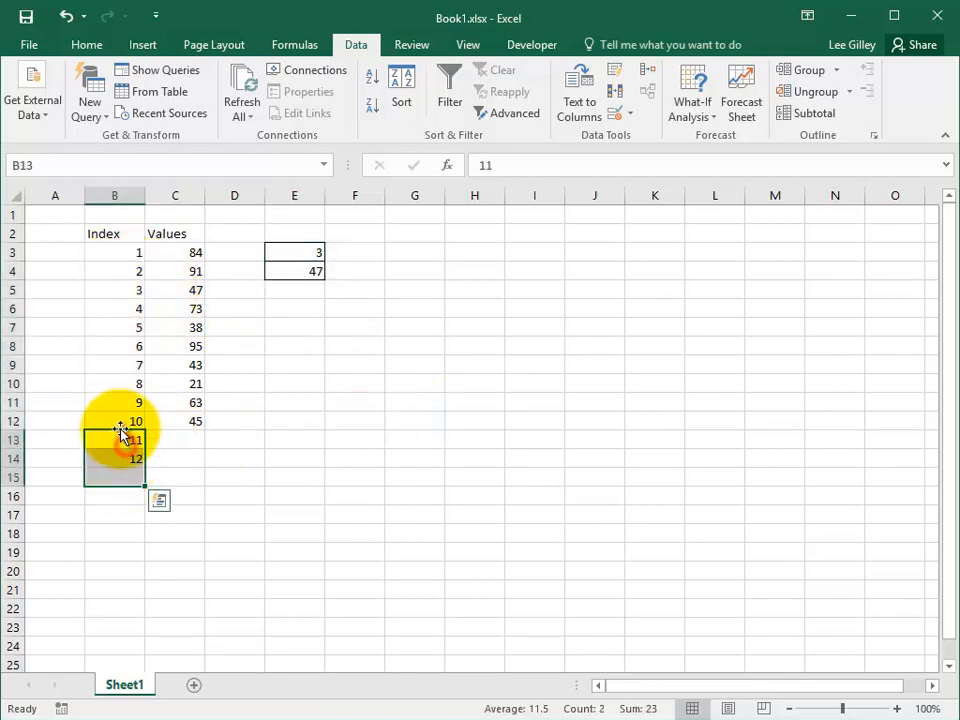
key("Delete")
Step: Look through cell E3's dropdown choices again and close the list
left_click(305, 250)
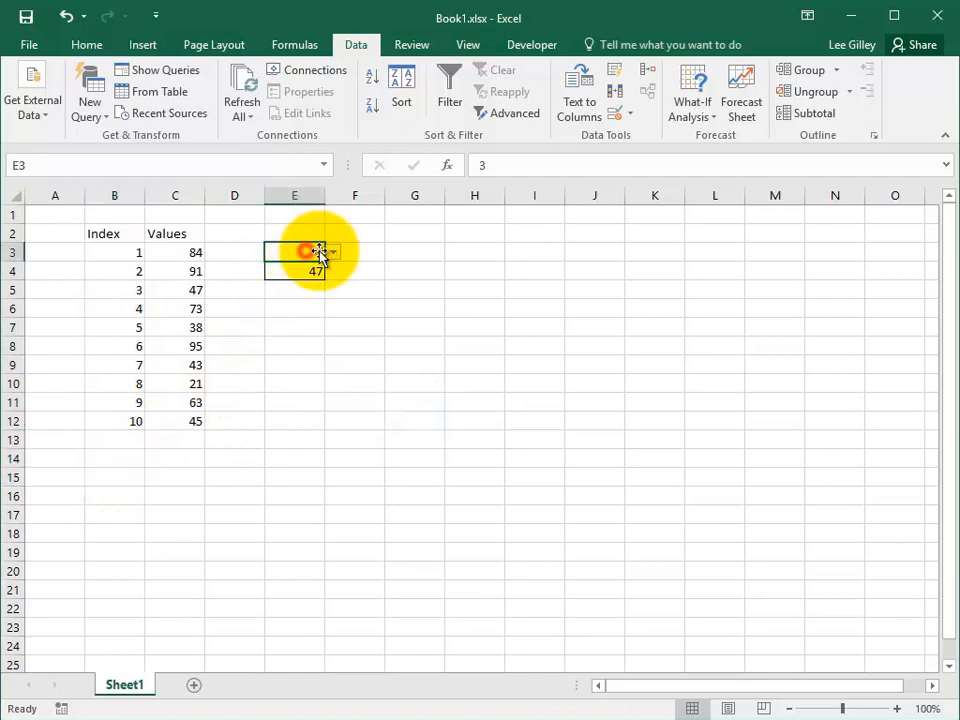
left_click(334, 254)
mouse_move(335, 283)
left_mouse_down()
mouse_move(336, 335)
mouse_move(348, 268)
left_mouse_up()
left_click(381, 246)
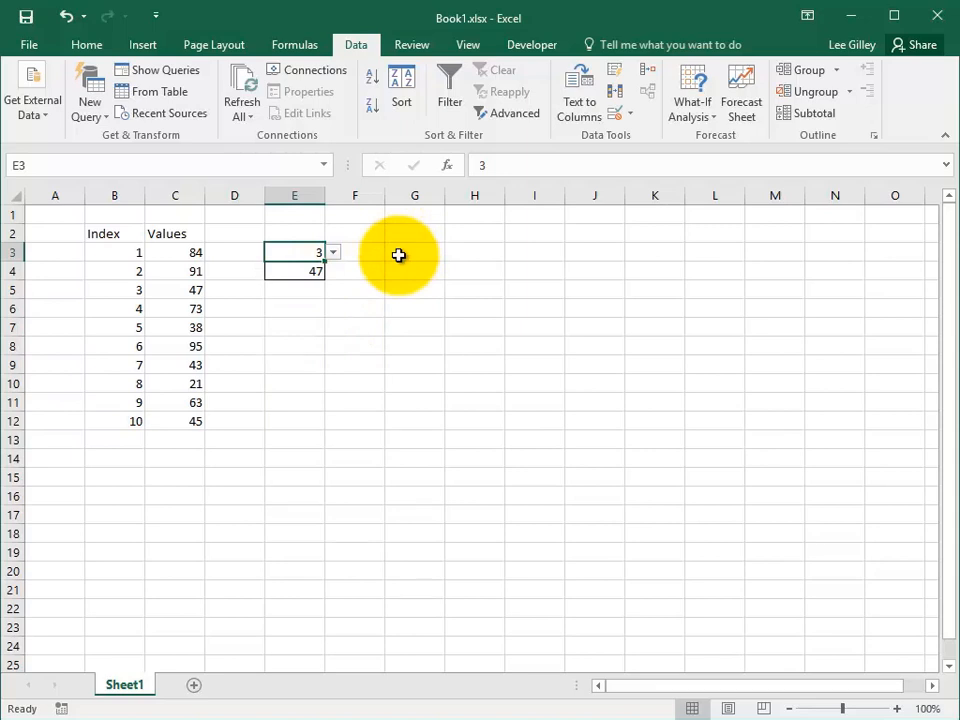
Step: Try to enter 13 in cell E3 to test the list validation, and cancel the entry
type("13")
key("Return")
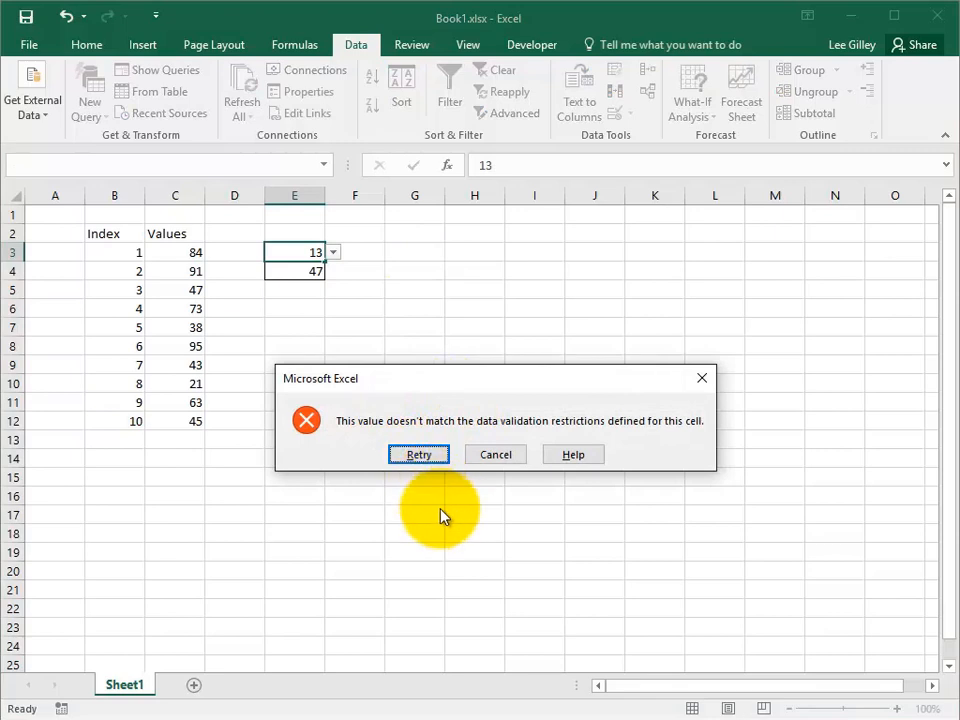
key("Escape")
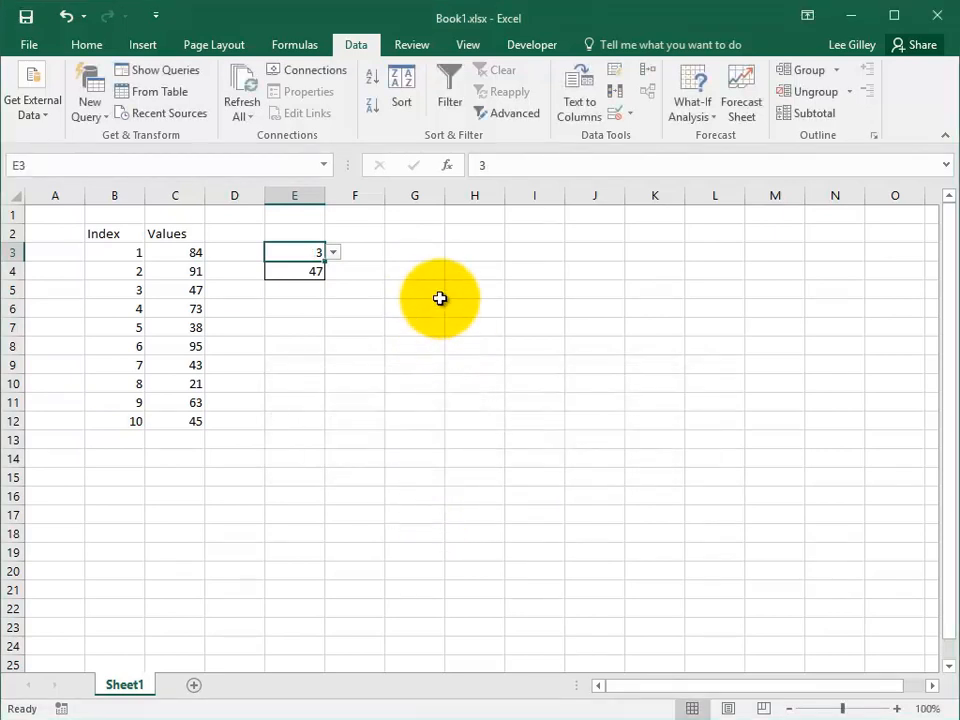
Step: Give cell E3's validation a Stop-style error alert with the message "Hey dude, you can't do that!"
key("alt+a")
key("v")
key("v")
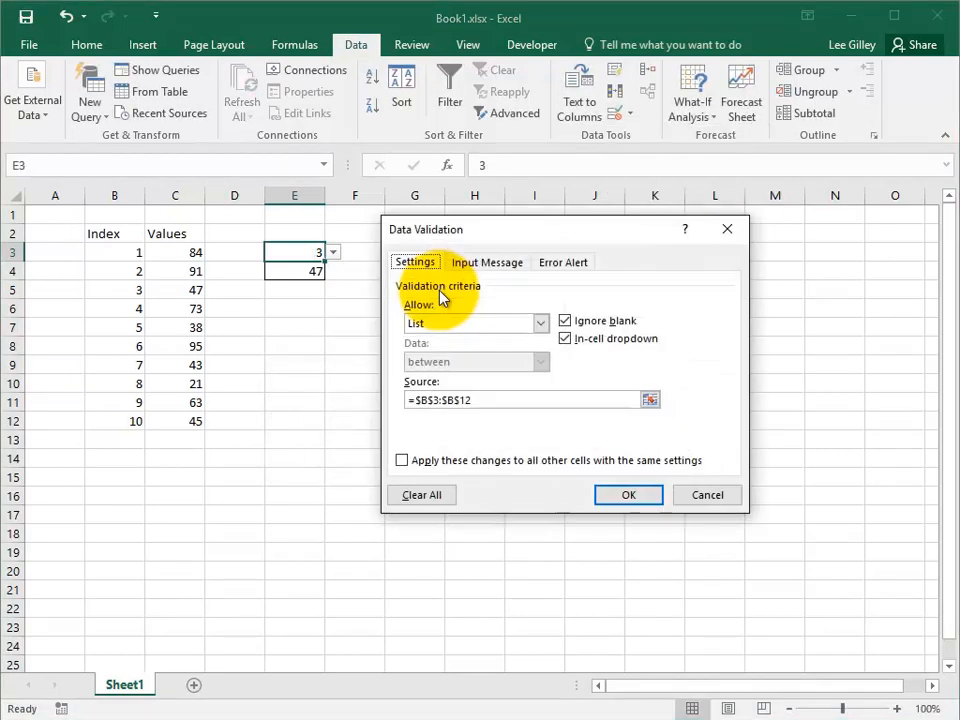
left_click(489, 265)
left_click(556, 263)
left_click(487, 262)
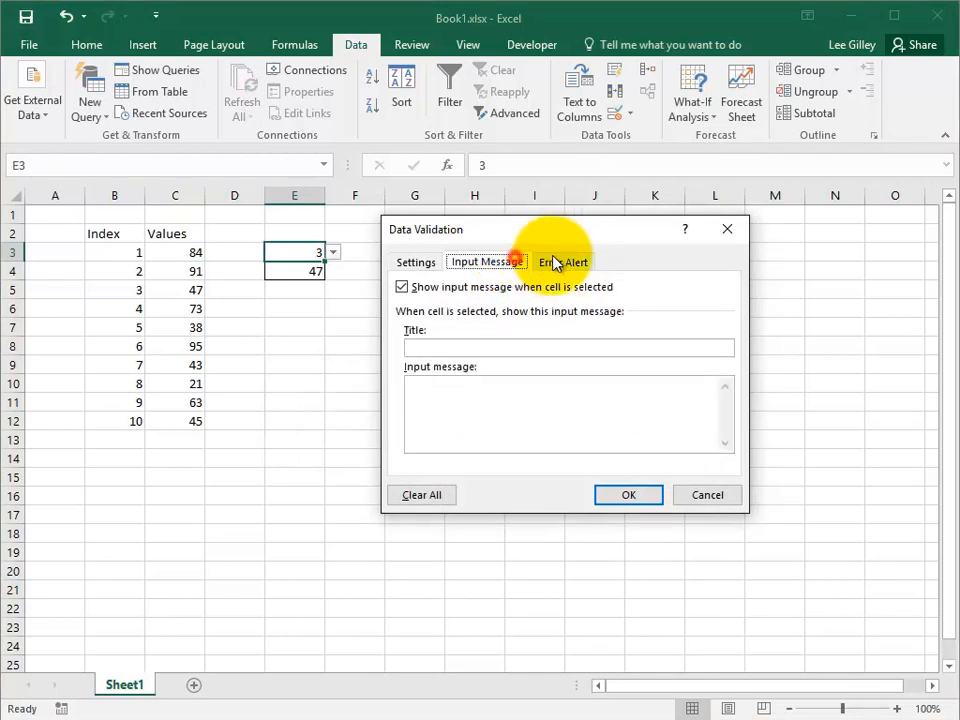
left_click(563, 263)
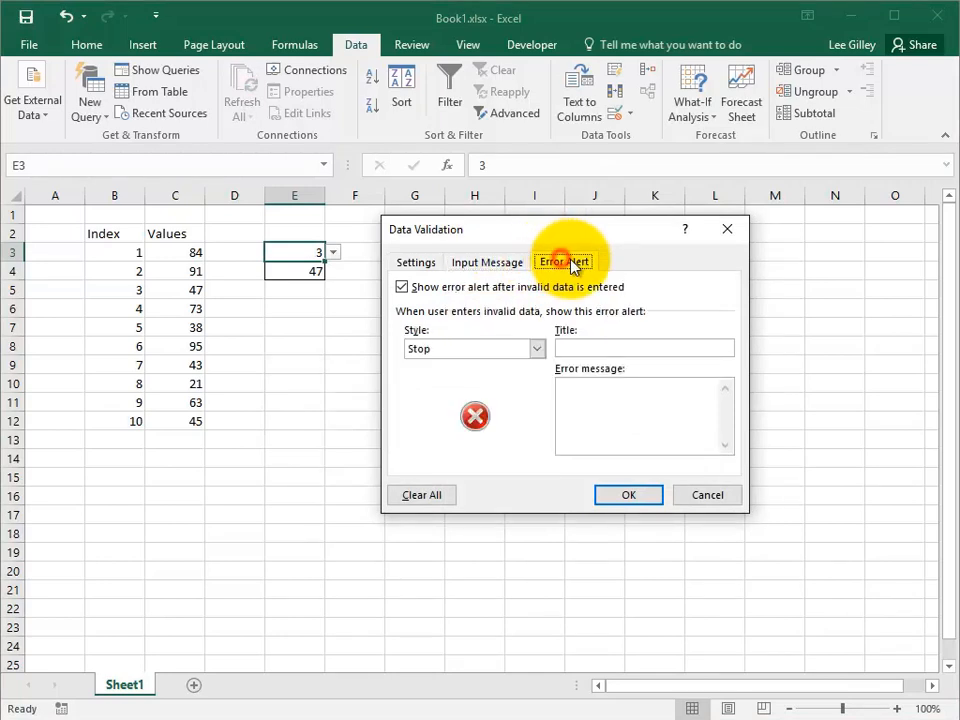
left_click(592, 401)
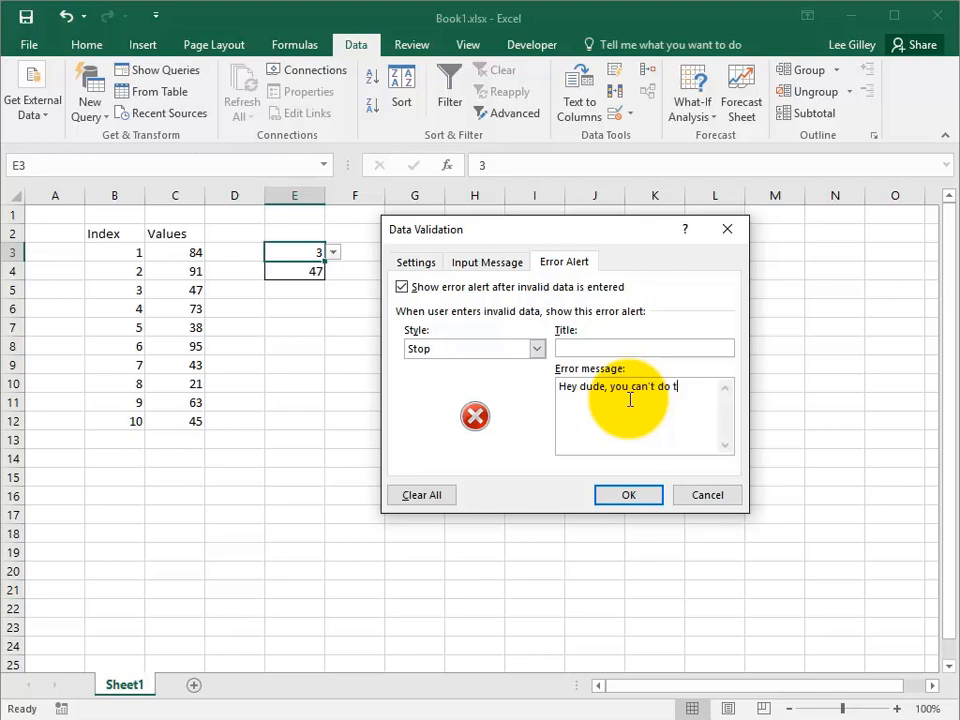
Step: Add the input message "Please enter a value between 1 and 10!" to cell E3's validation and apply the settings
left_click(500, 261)
left_click(540, 390)
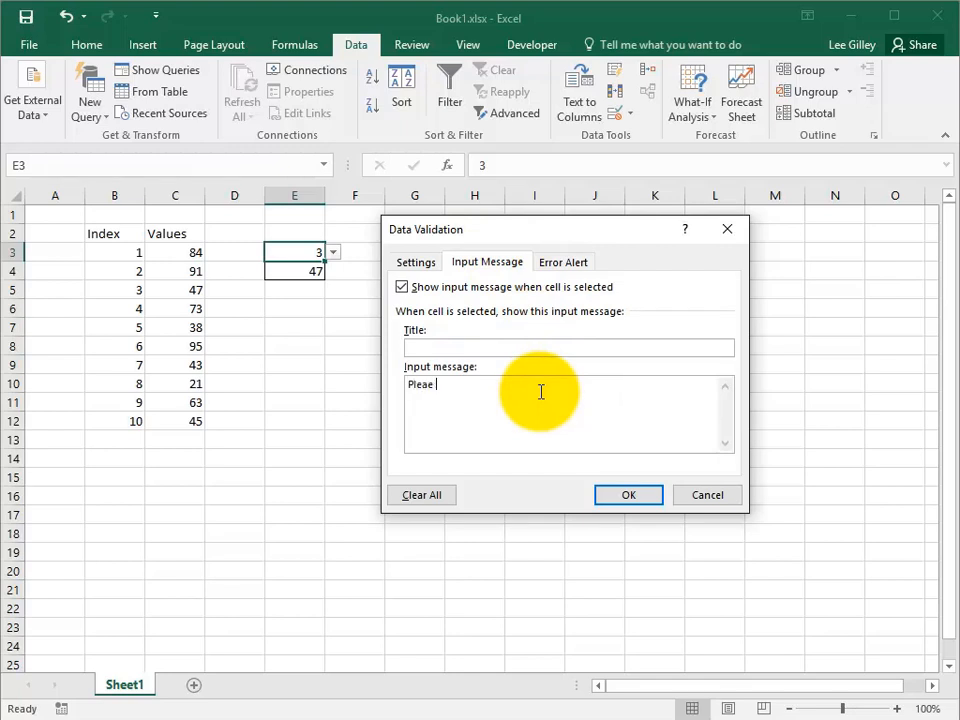
type("Please enter a value betw")
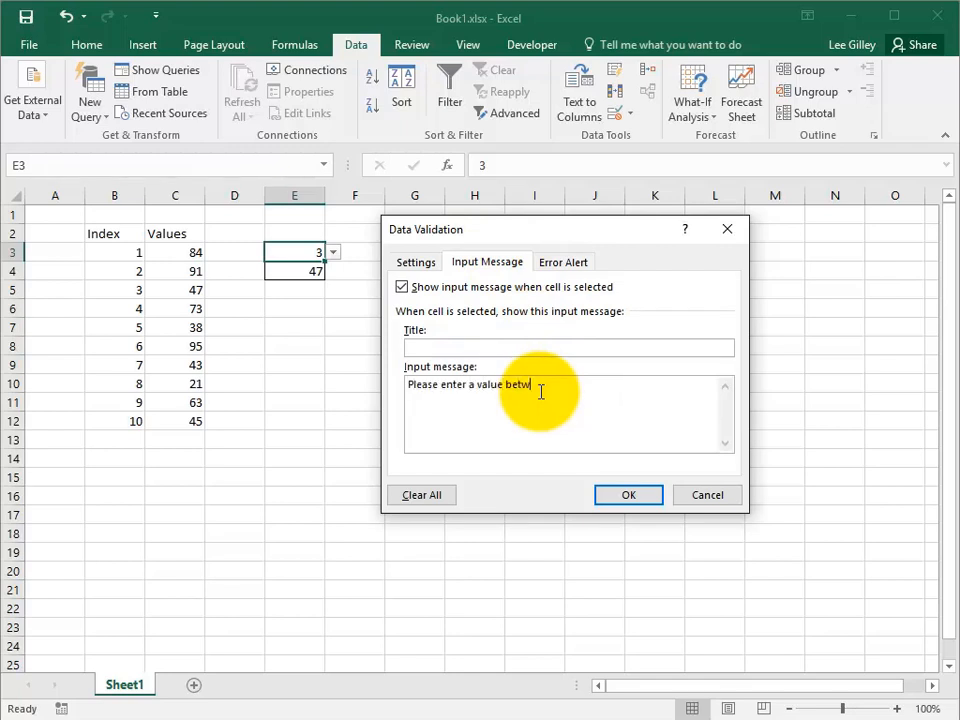
type("een 1 and 10!")
left_click(618, 492)
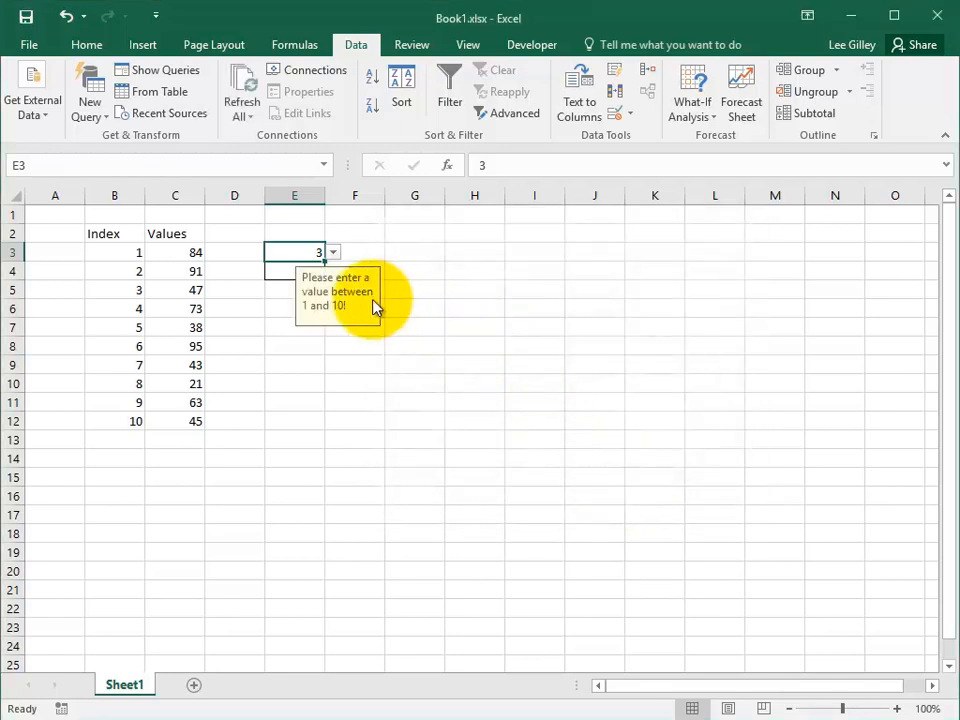
Step: Test cell E3's input message and custom error alert by reselecting the cell and entering 13, and cancel the entry
left_click(414, 294)
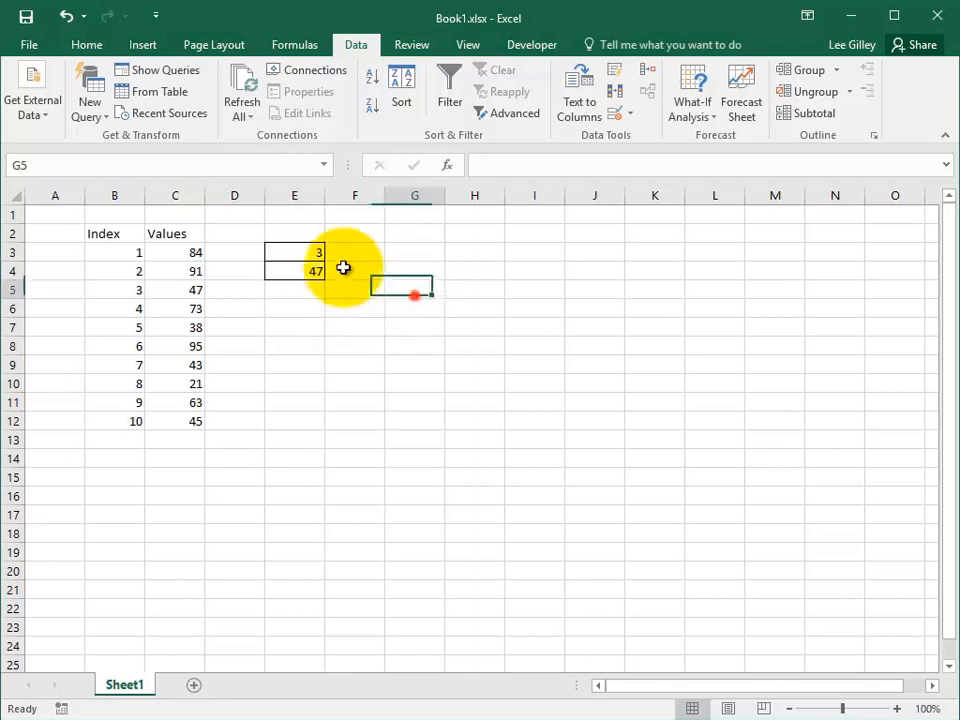
left_click(301, 252)
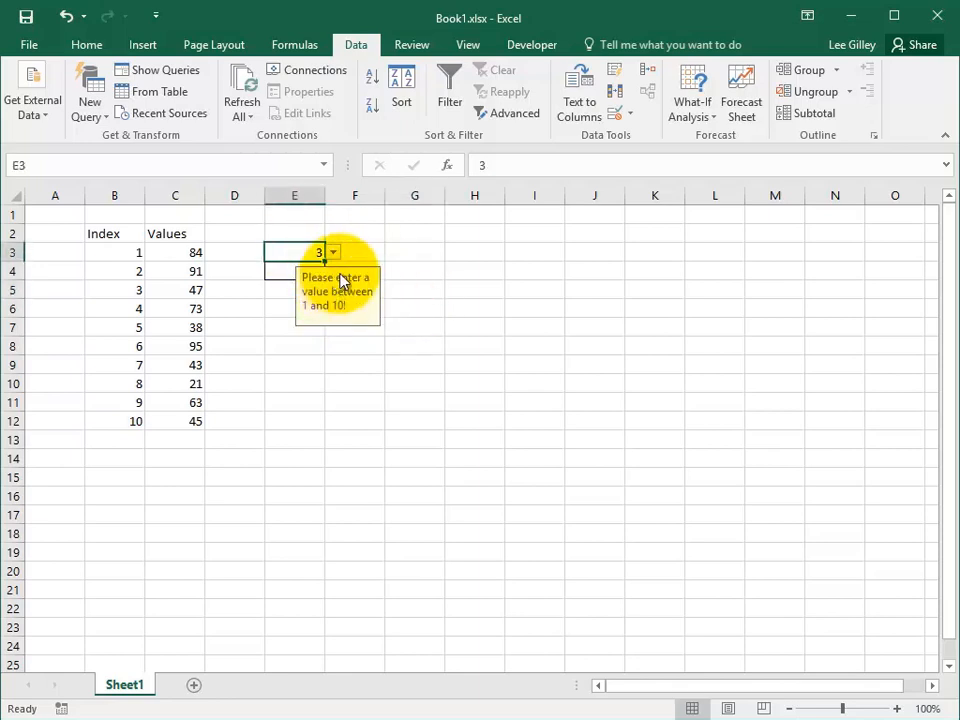
type("1")
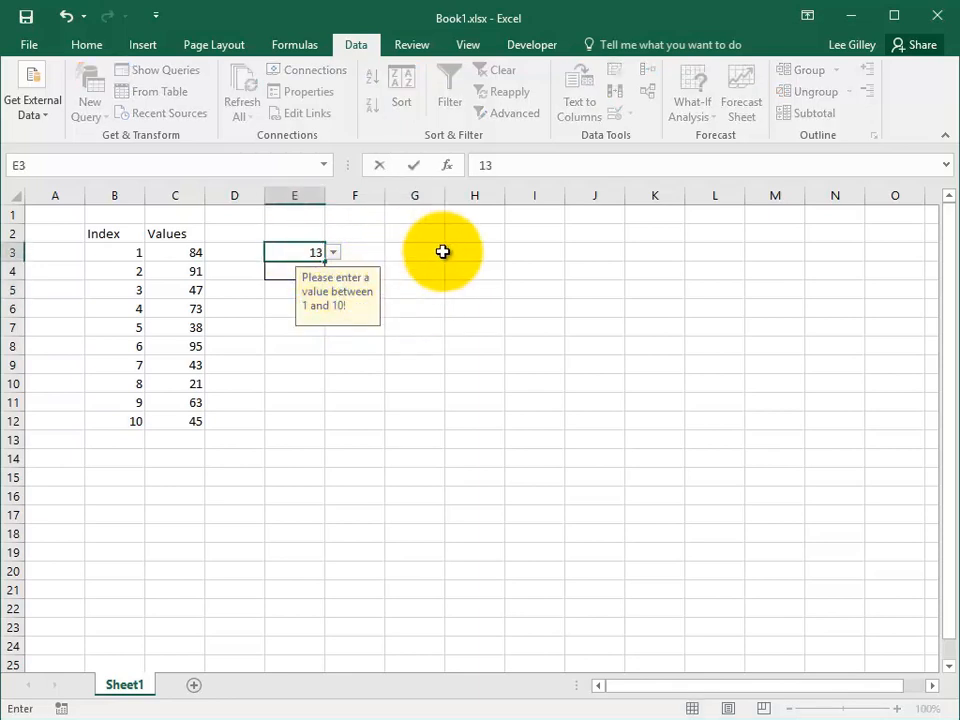
key("Return")
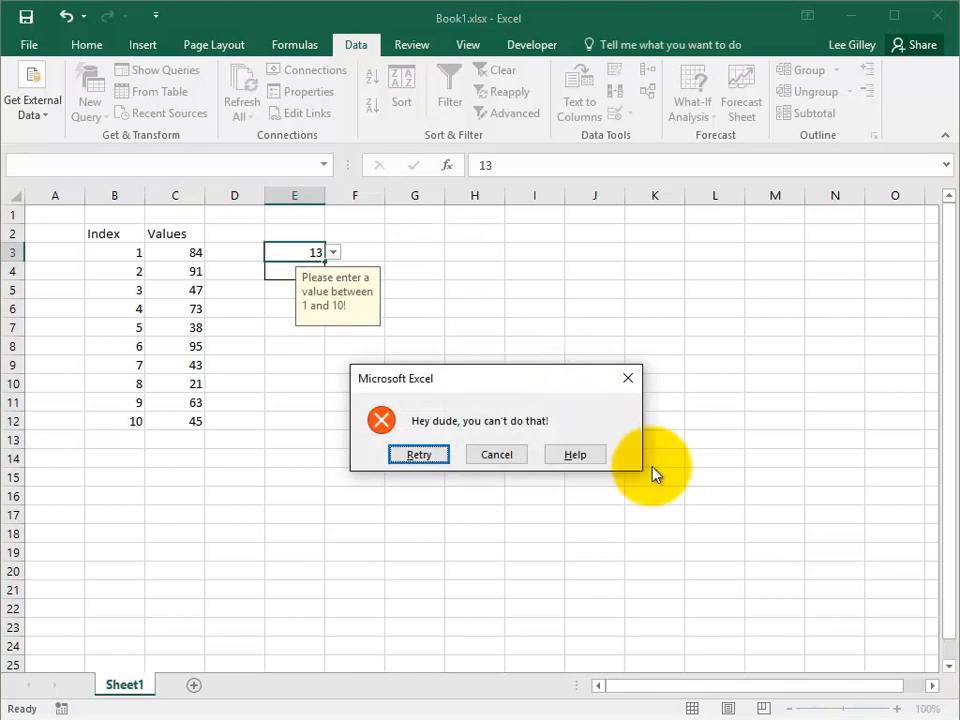
key("Escape")
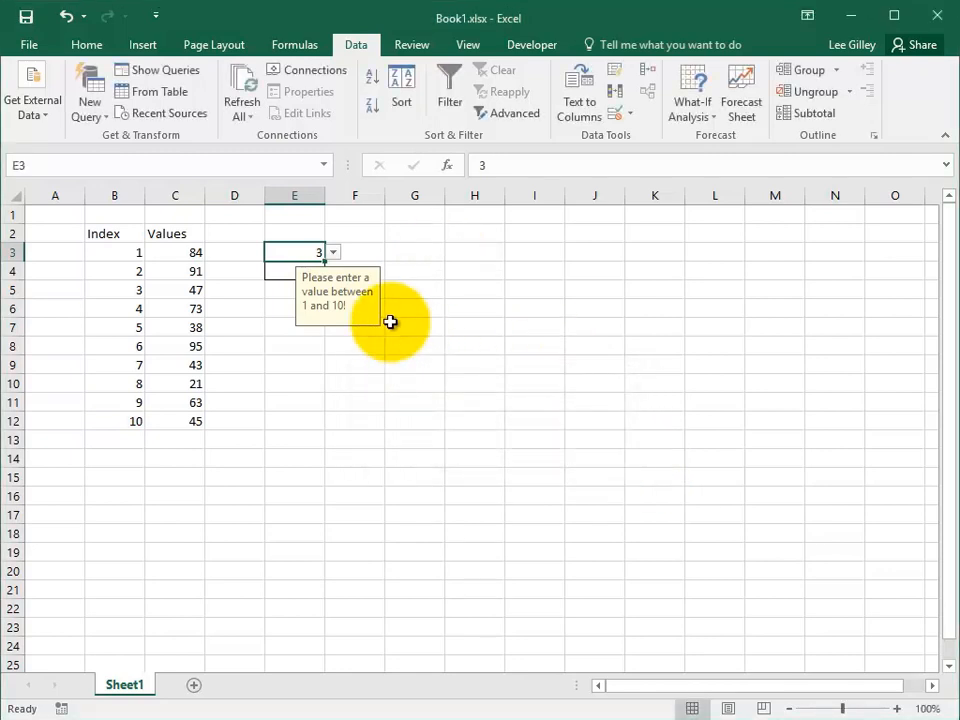
Step: Change the validation criteria of cell E3 from a list to the Custom type
key("alt+a")
key("v")
key("v")
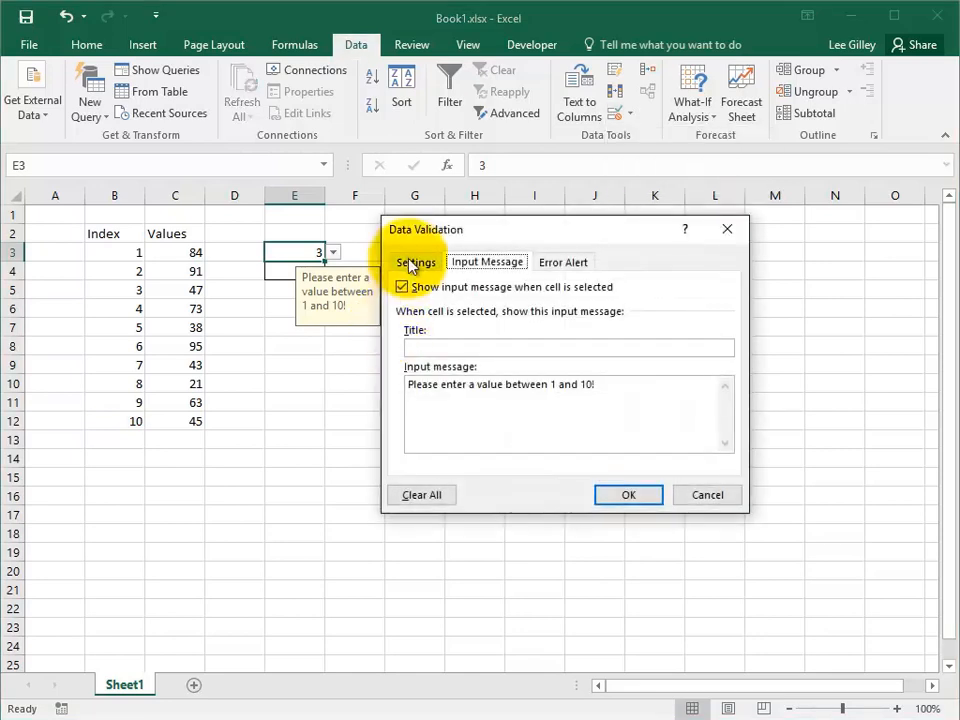
left_click(407, 261)
left_click(446, 327)
left_click(454, 426)
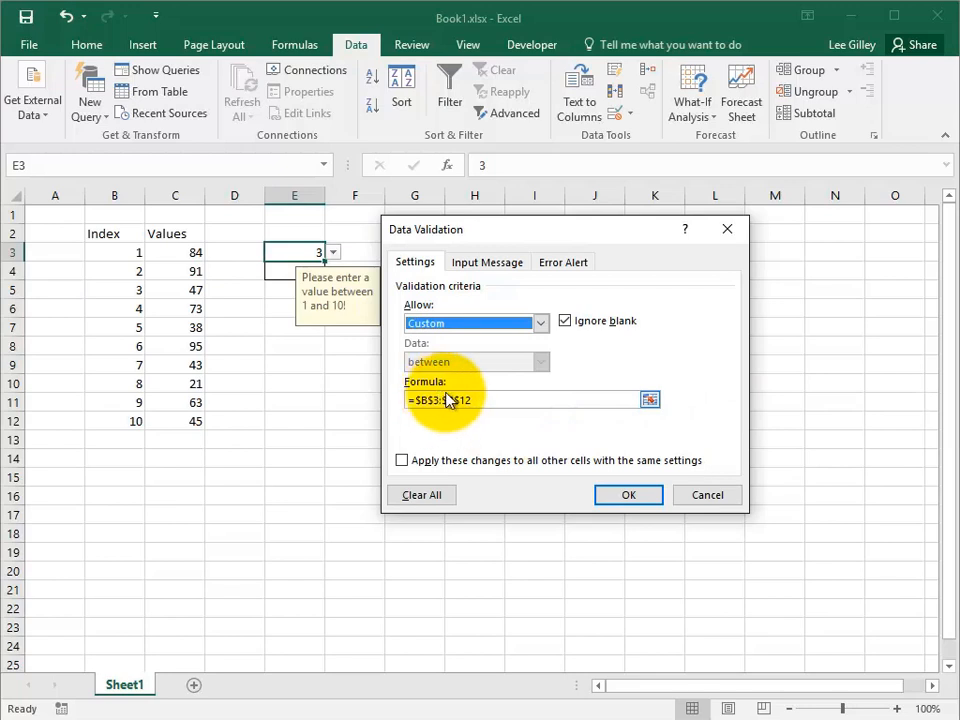
Step: Replace the validation formula with =and(E3<=10,e3>=1) and apply the settings to cell E3
left_click_drag(478, 400, 386, 403)
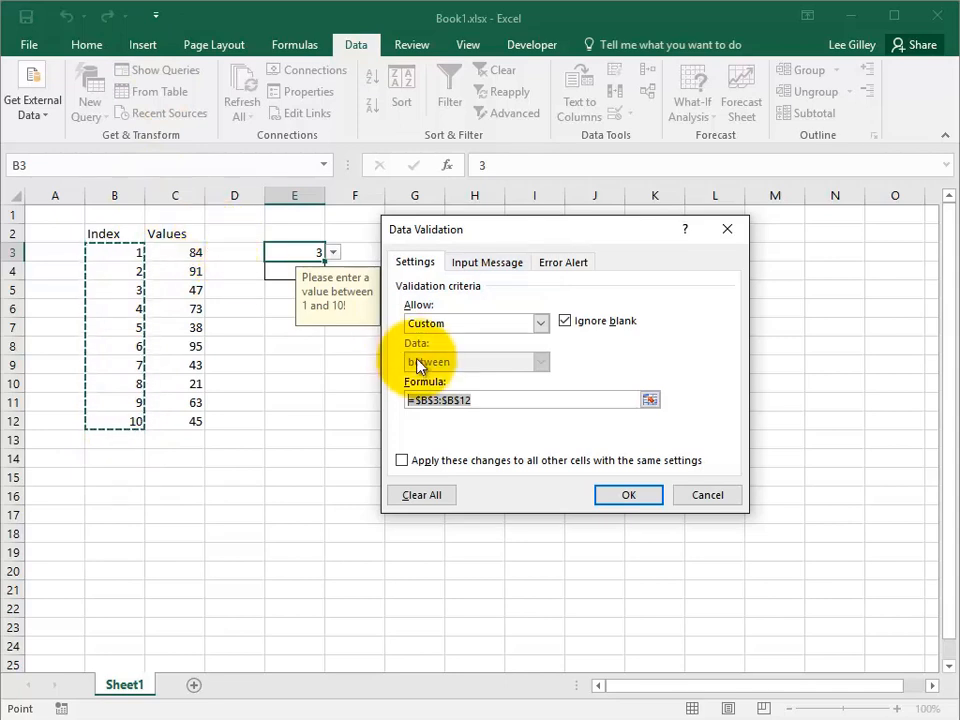
type("=")
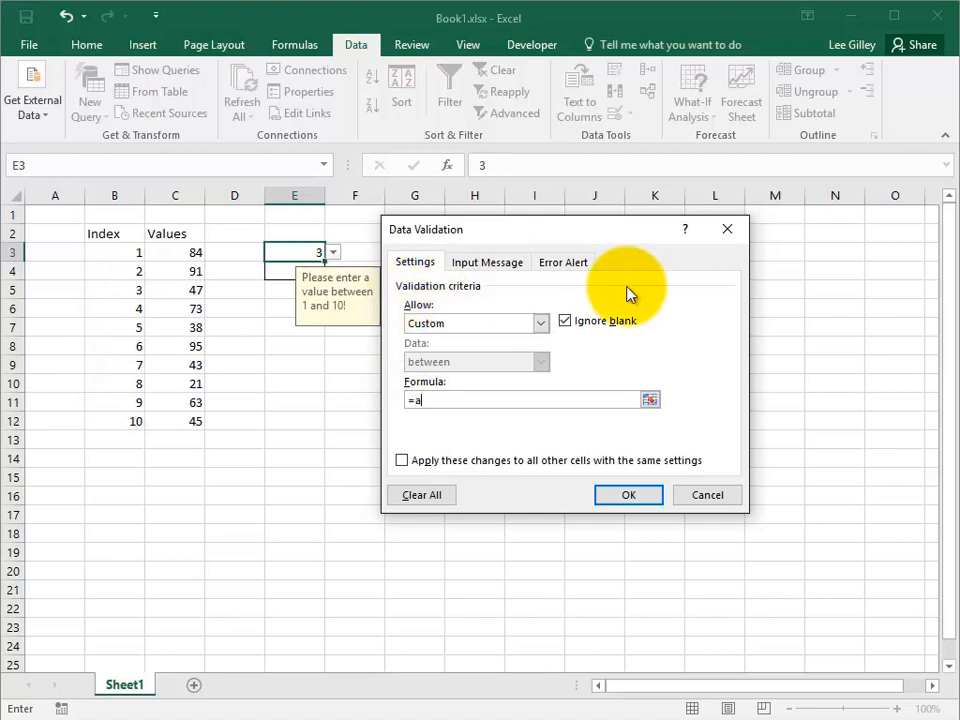
type("and(")
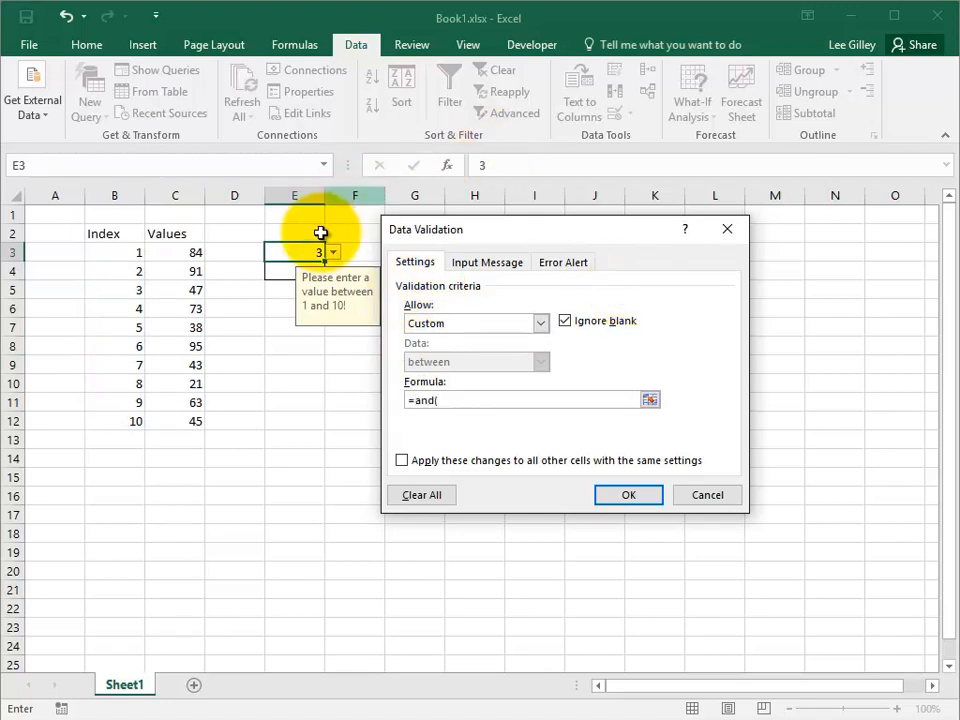
left_click(307, 253)
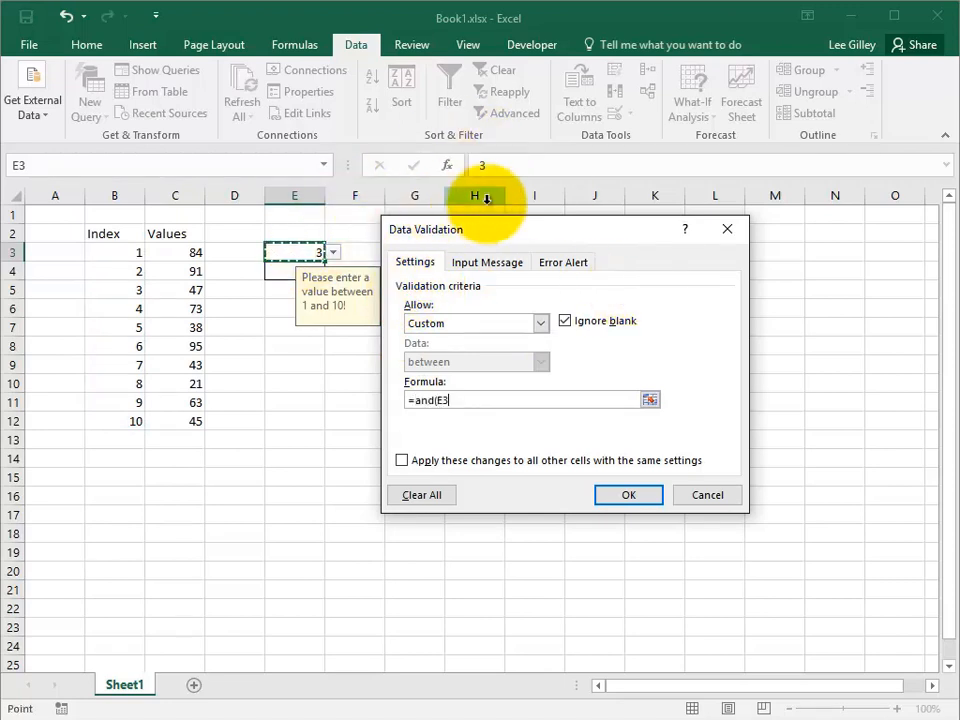
type("<")
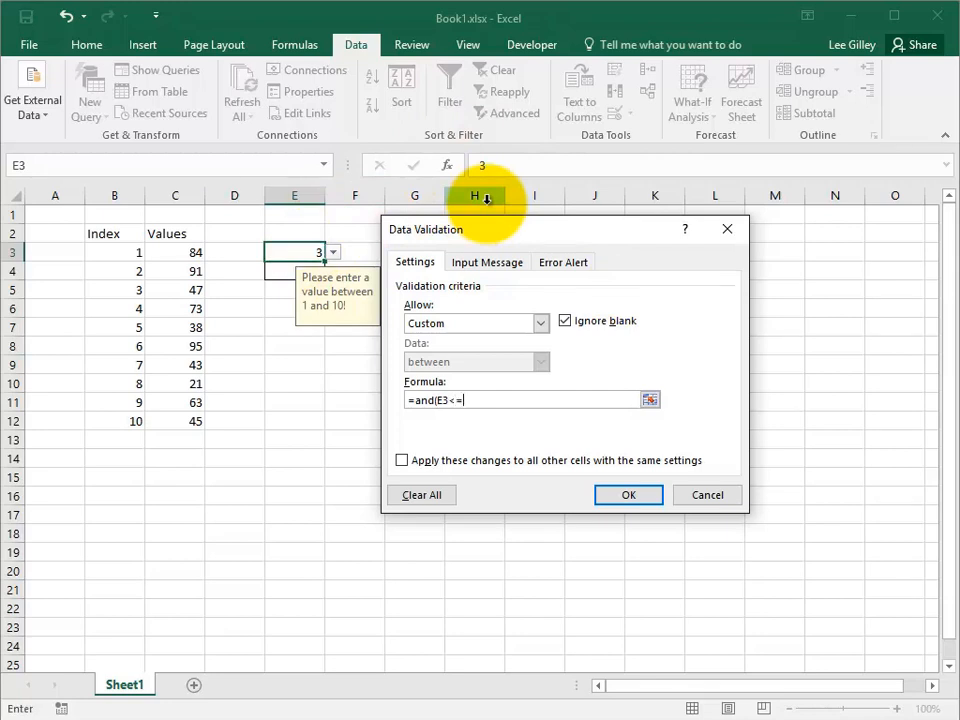
type("=10,")
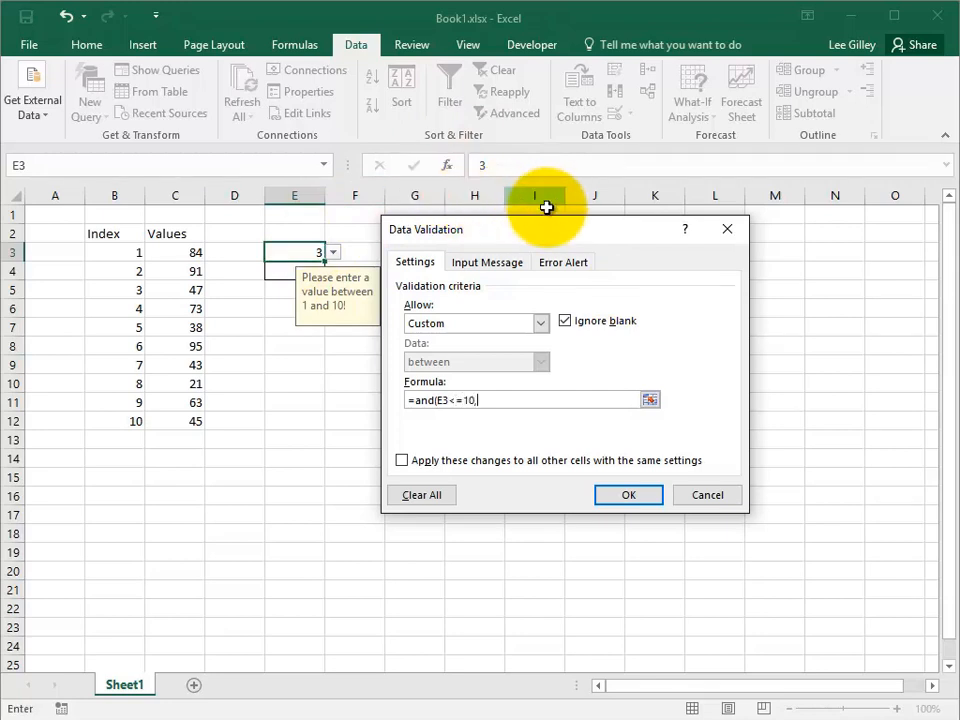
type("e3>=1")
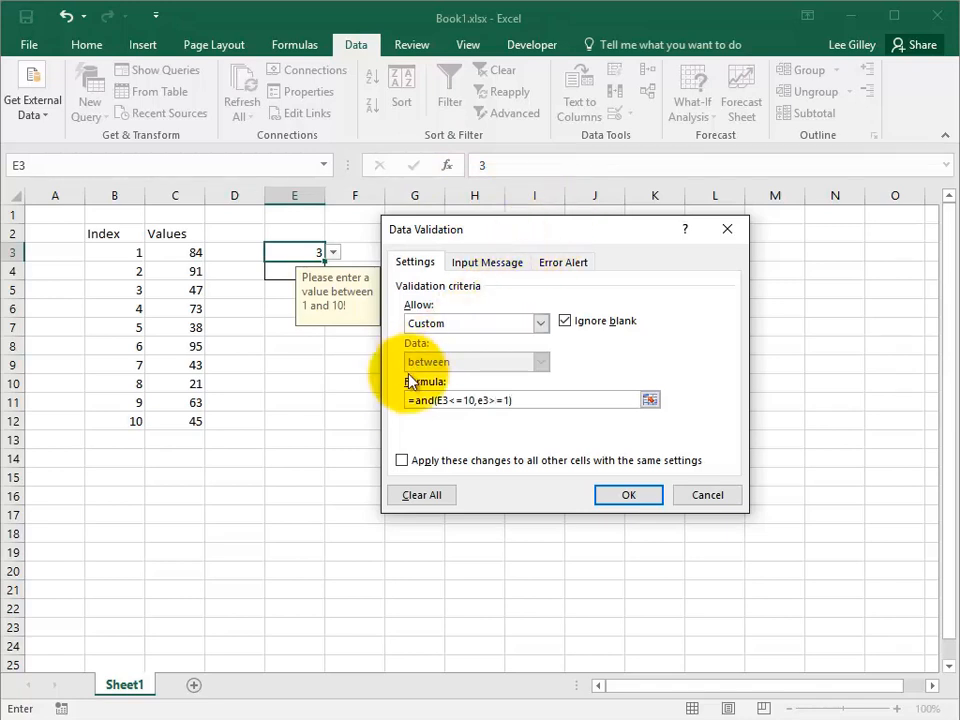
left_click(451, 401)
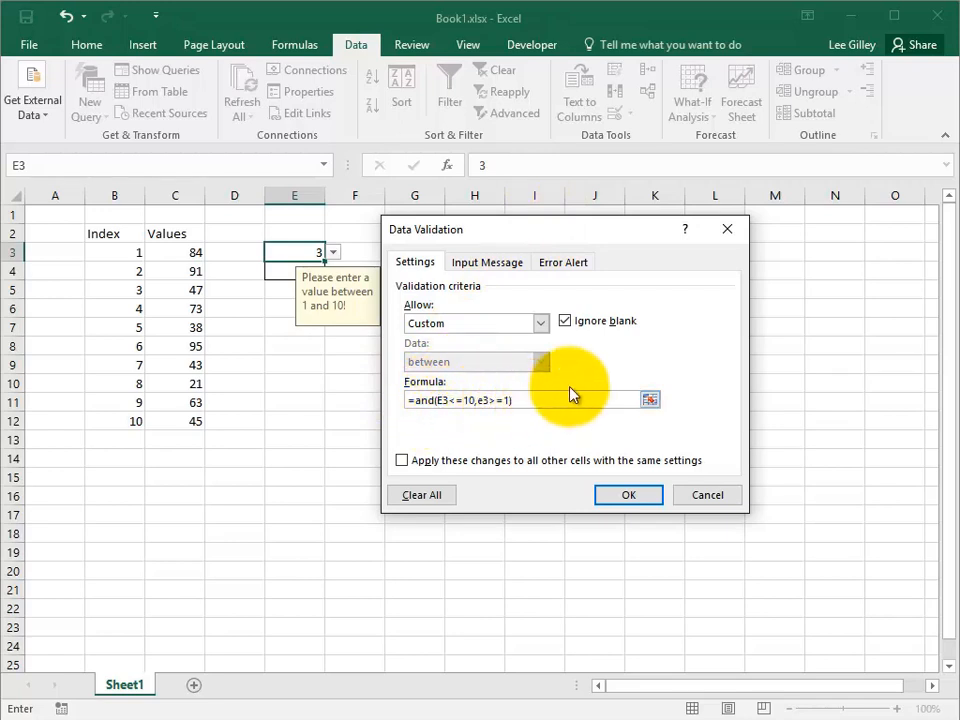
left_click(644, 494)
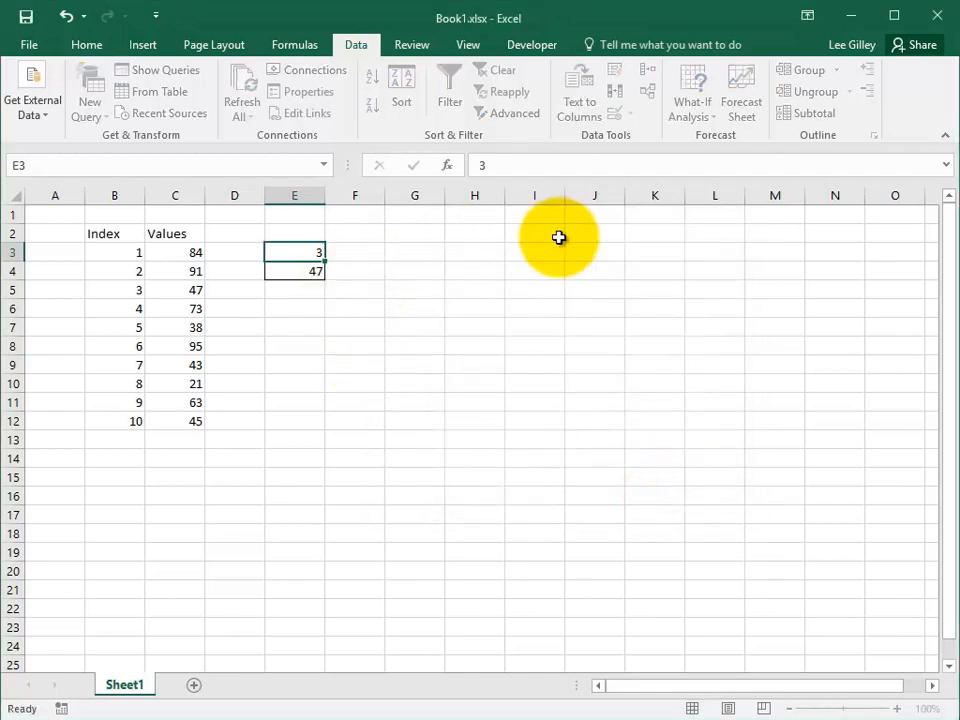
Step: Test the custom validation by entering 5, 9, 10 and finally 1 in cell E3
key("Return")
key("Up")
type("5")
key("Return")
key("Up")
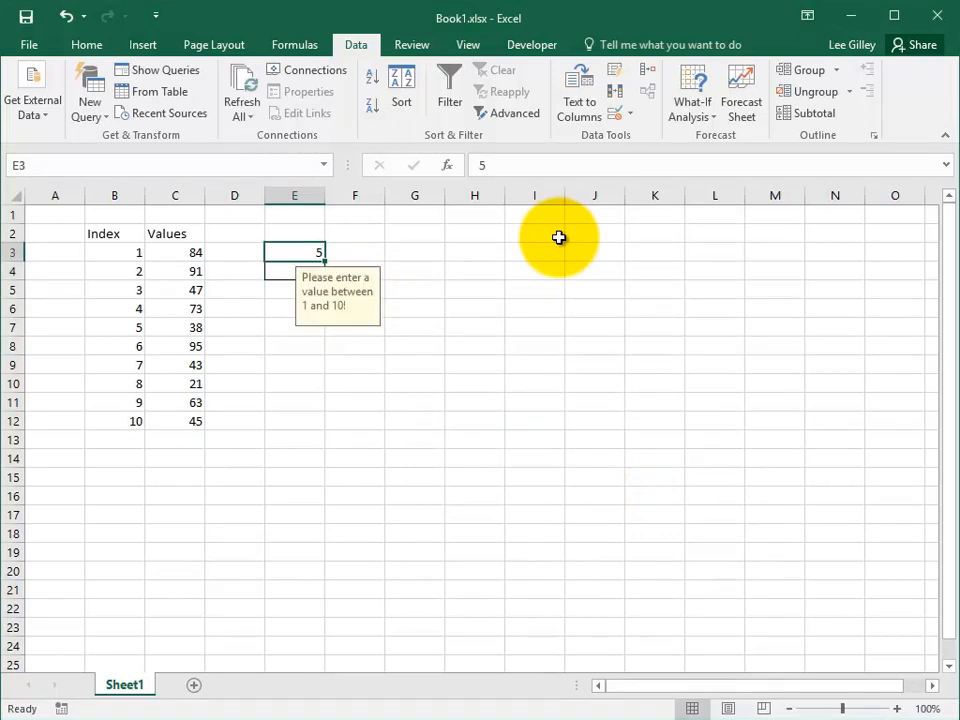
type("9")
key("Return")
key("Up")
type("10")
key("Return")
key("Up")
type("1")
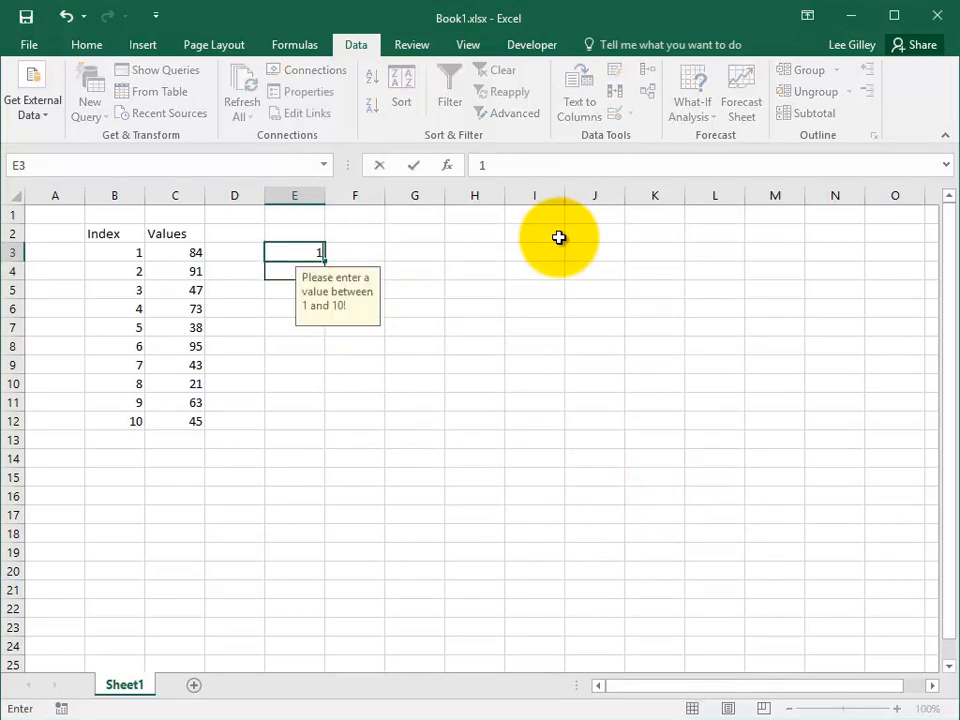
key("Return")
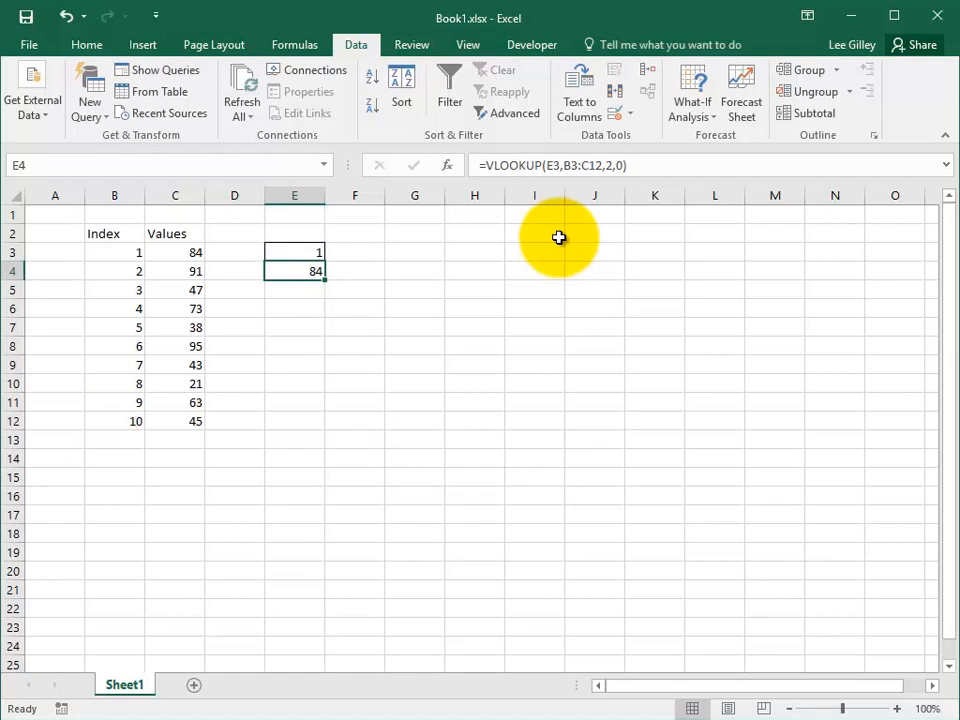
Step: Try to enter 11 in cell E3 to test the custom formula's upper limit
key("Up")
type("11")
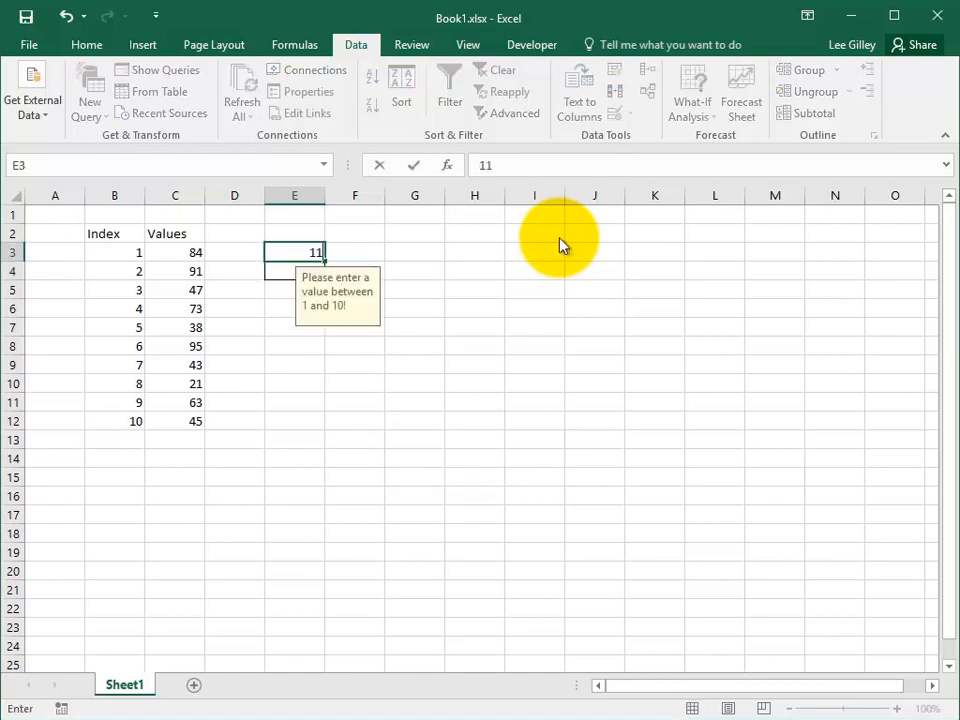
key("Return")
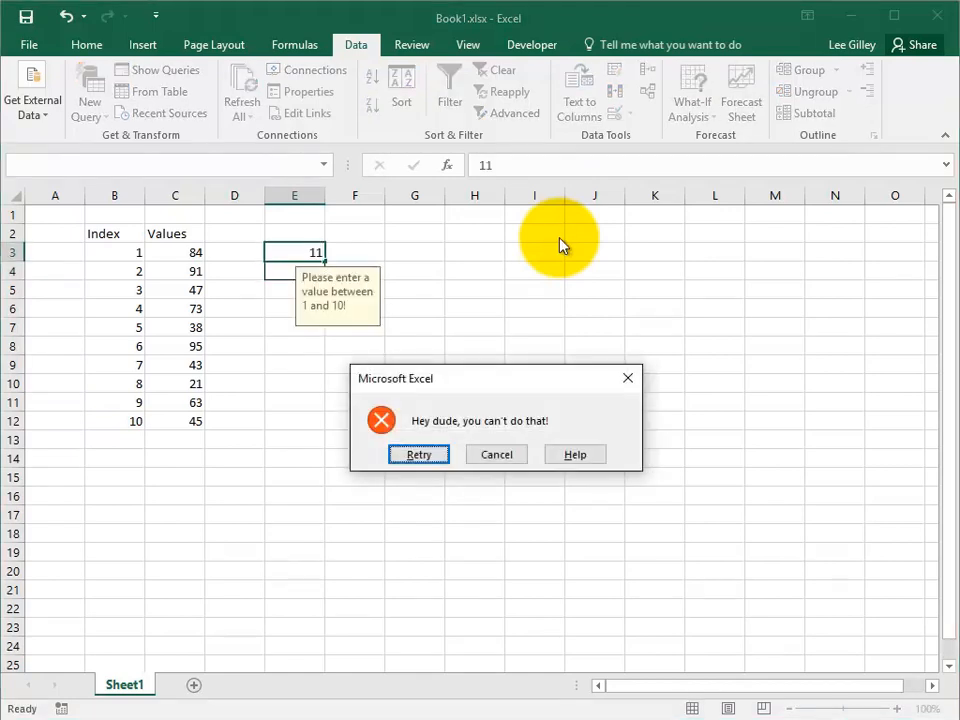